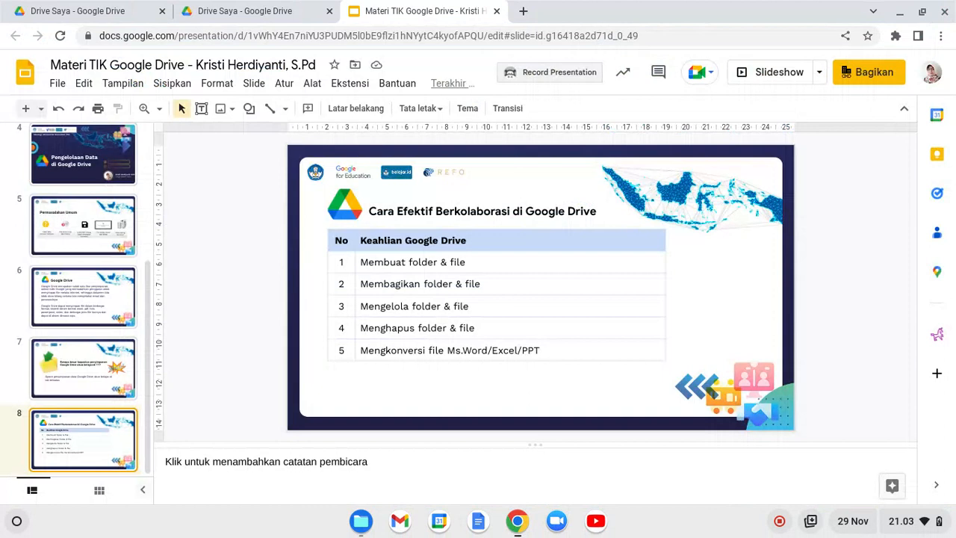
Switch from the Google Drive lesson slides to the 'Drive Saya - Google Drive' tab.
click(217, 9)
Reload the first tab at plain drive.google.com to show the belajar.id account's My Drive.
click(191, 35)
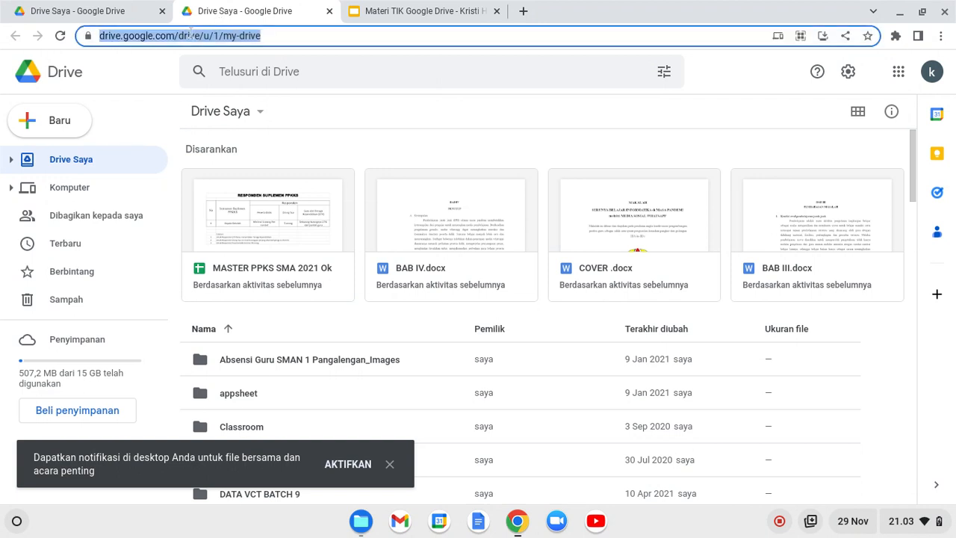
click(176, 43)
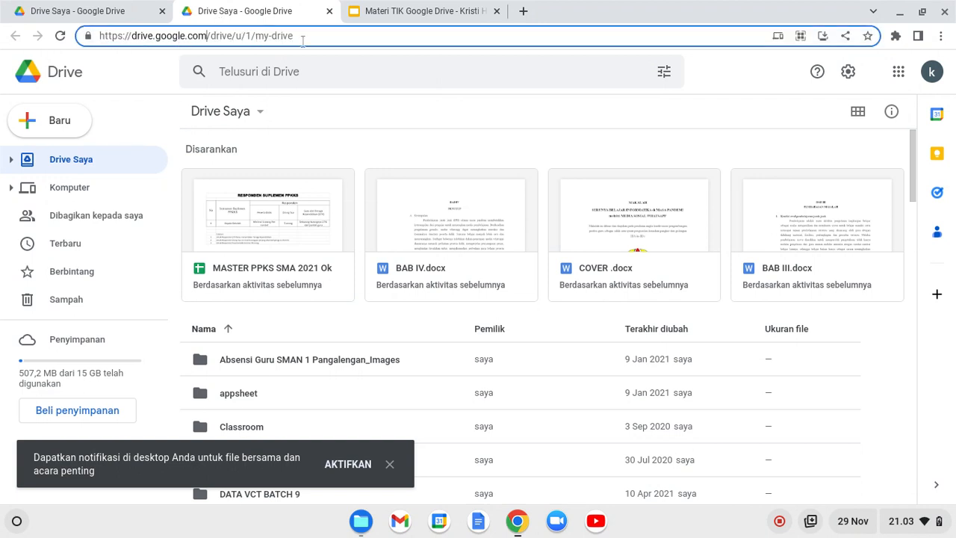
click(143, 17)
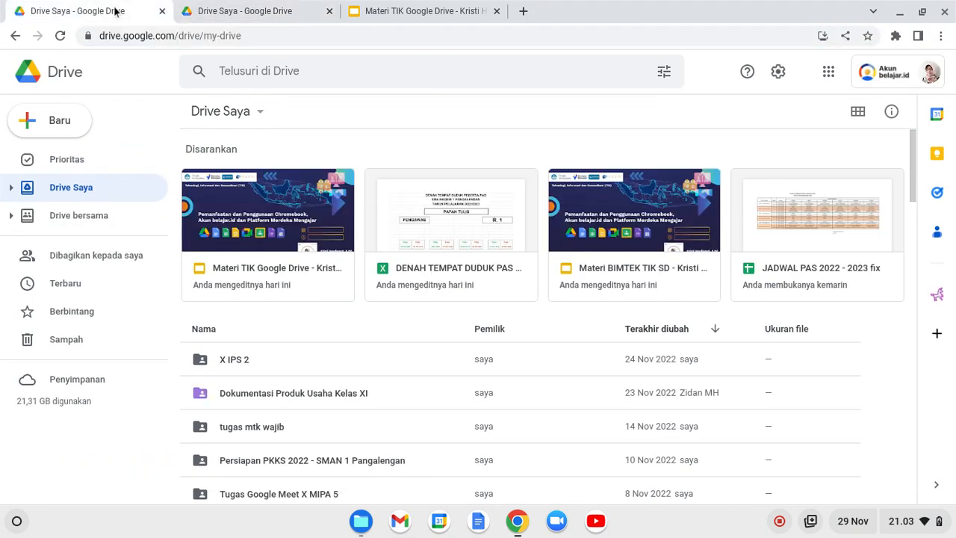
click(250, 35)
drag(284, 37, 214, 42)
key(BackSpace)
key(BackSpace)
key(BackSpace)
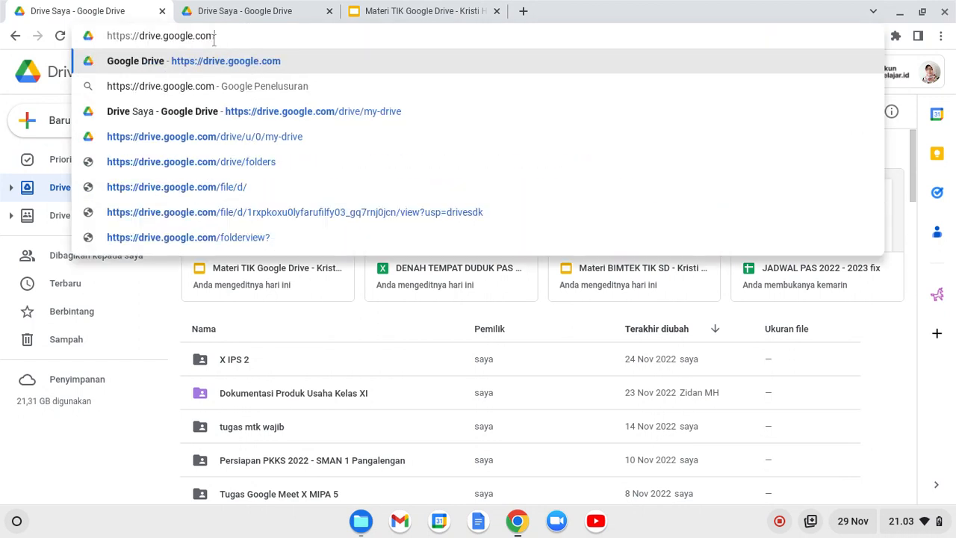
key(Return)
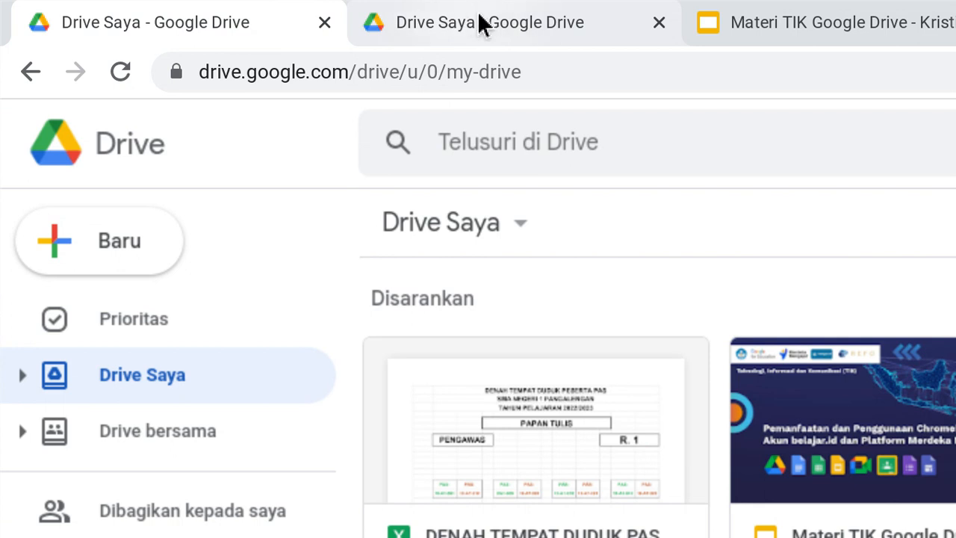
click(481, 24)
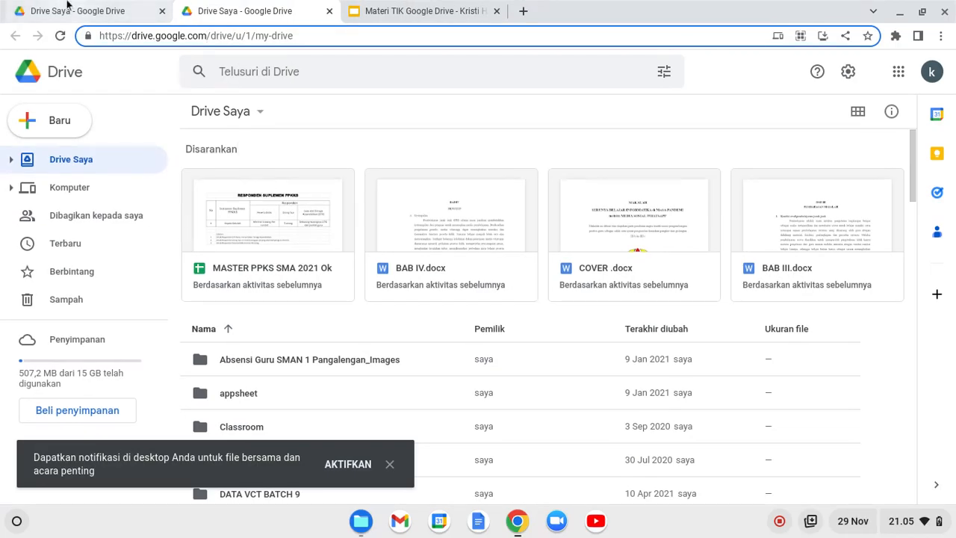
click(67, 9)
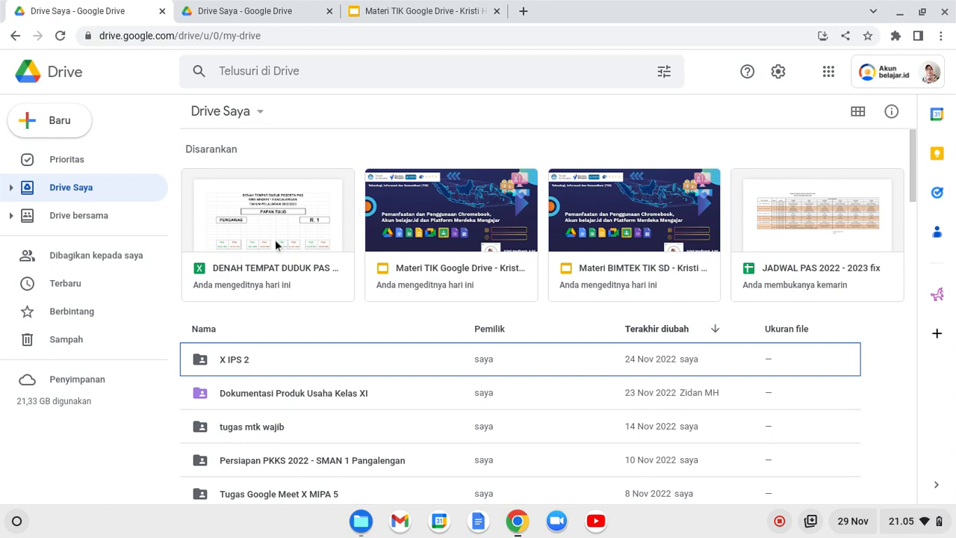
Create a folder named 'Data SMP' from the Baru menu in My Drive.
click(52, 123)
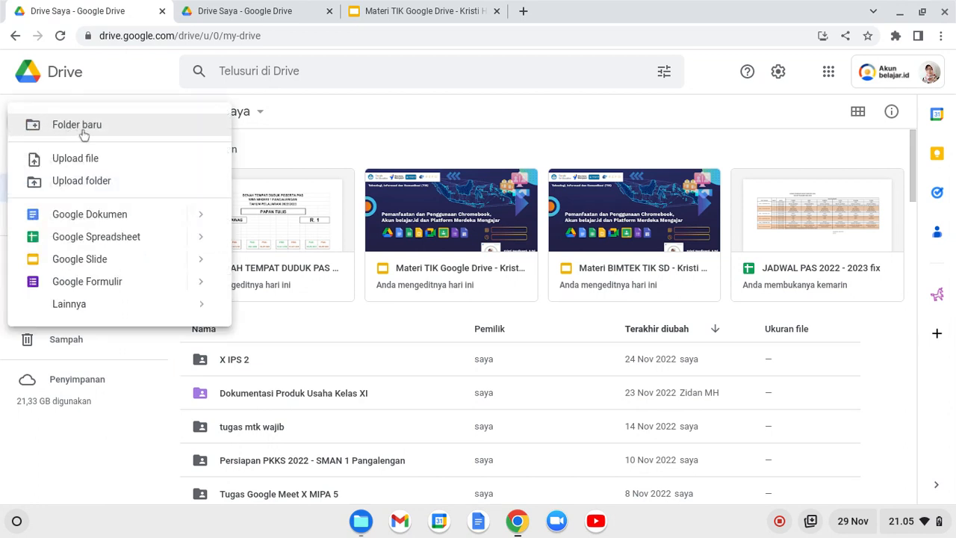
click(83, 132)
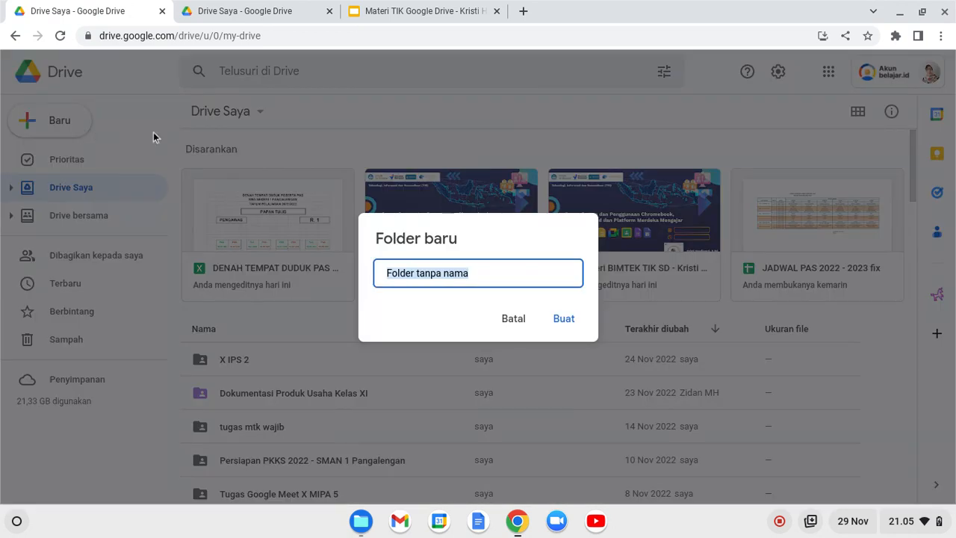
text(D)
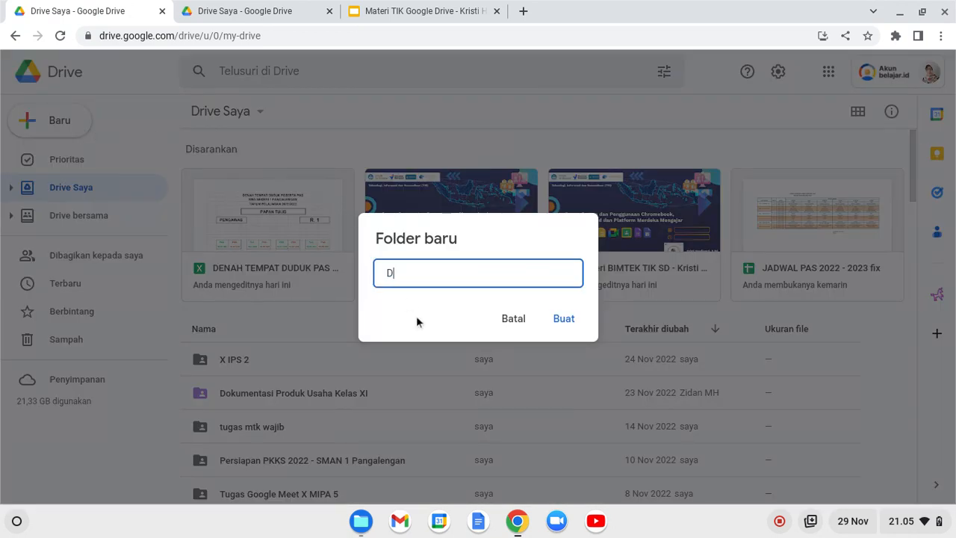
text(ata SMP)
click(565, 318)
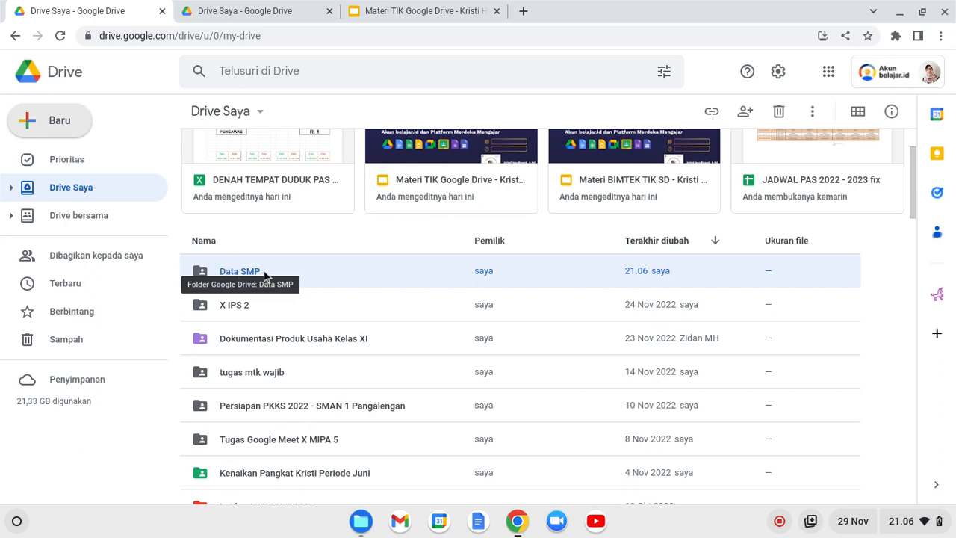
Open Data SMP and upload Roda Emosi.pdf (3,2 MB) from the computer into it.
double_click(229, 274)
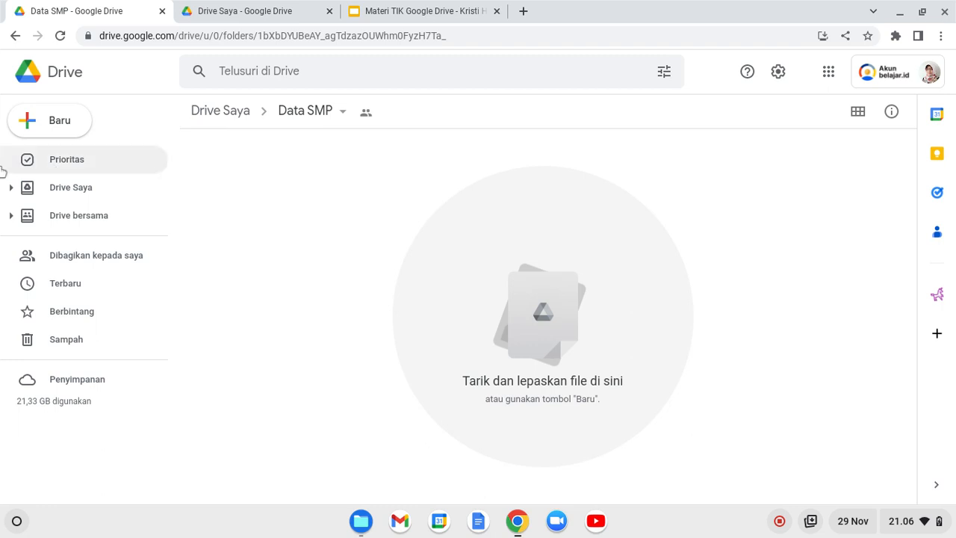
click(53, 114)
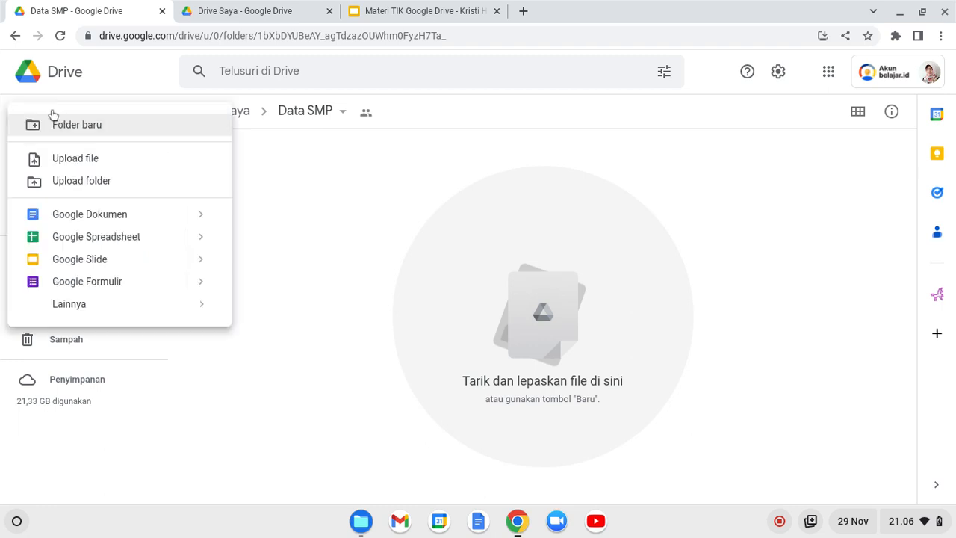
click(78, 158)
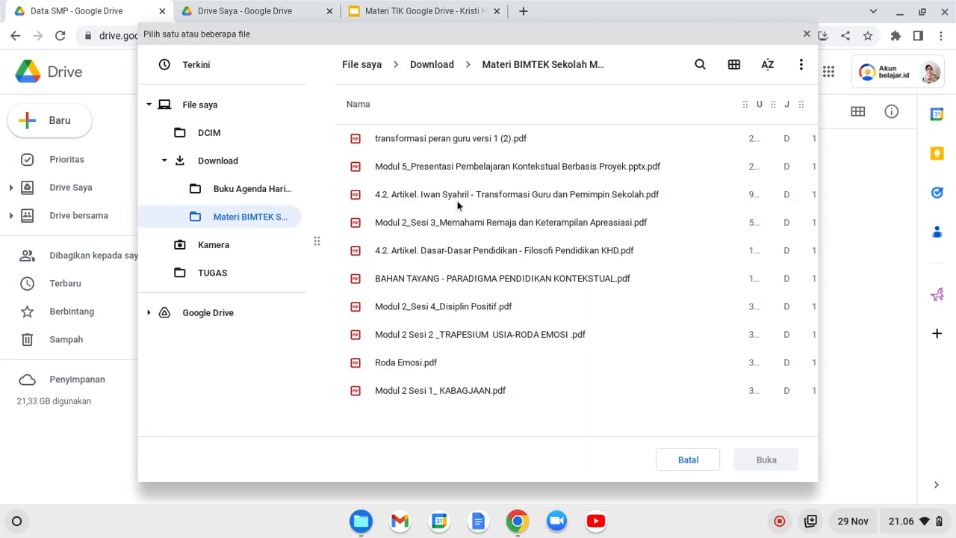
click(415, 368)
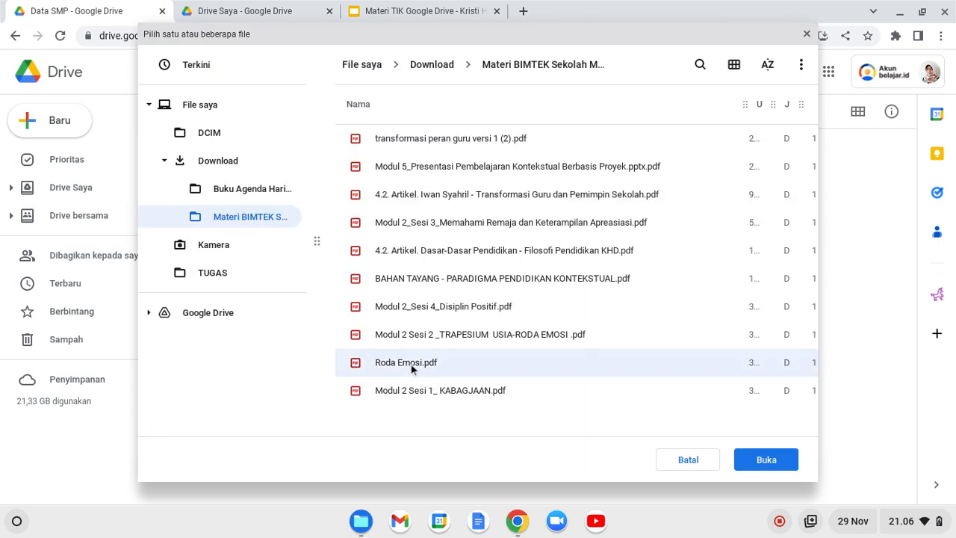
click(759, 461)
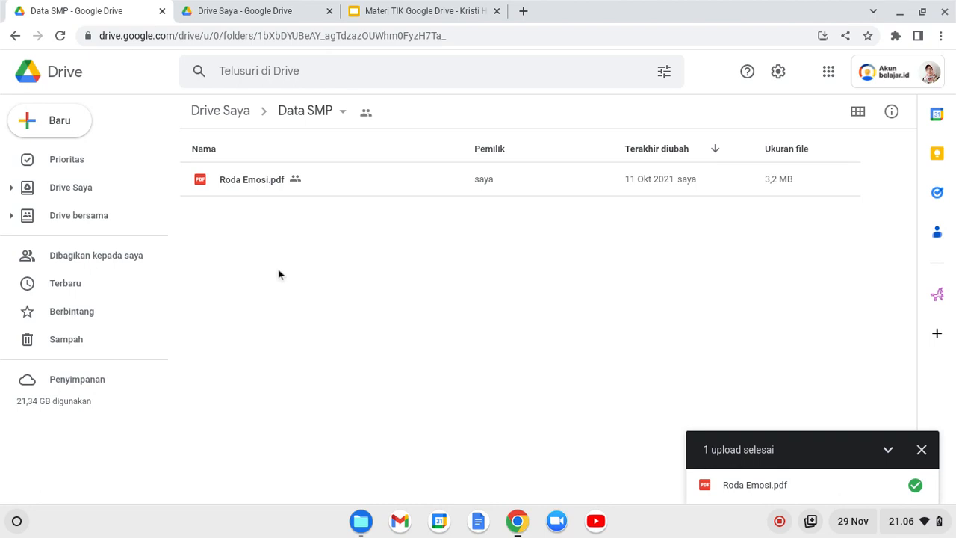
Return to My Drive through the Drive Saya breadcrumb and select the Data SMP folder.
click(310, 120)
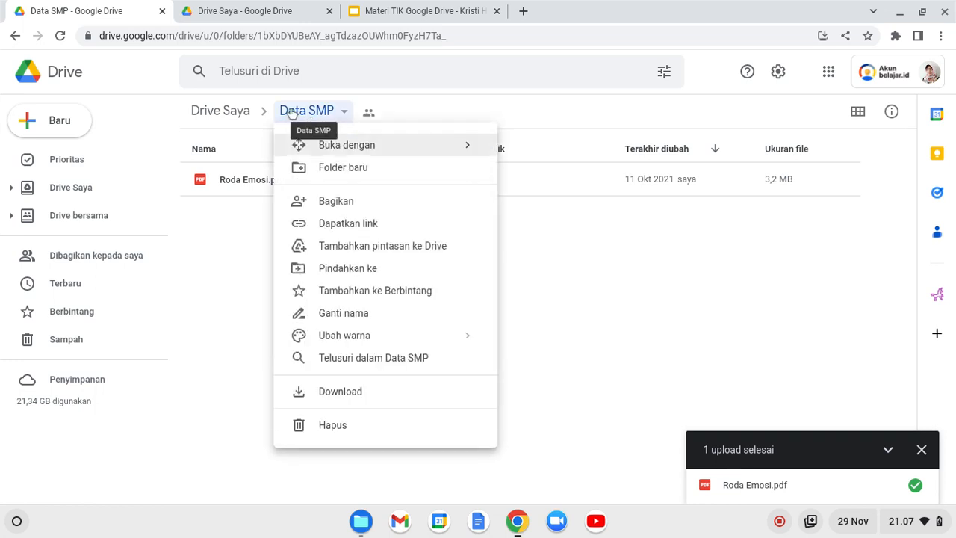
click(222, 111)
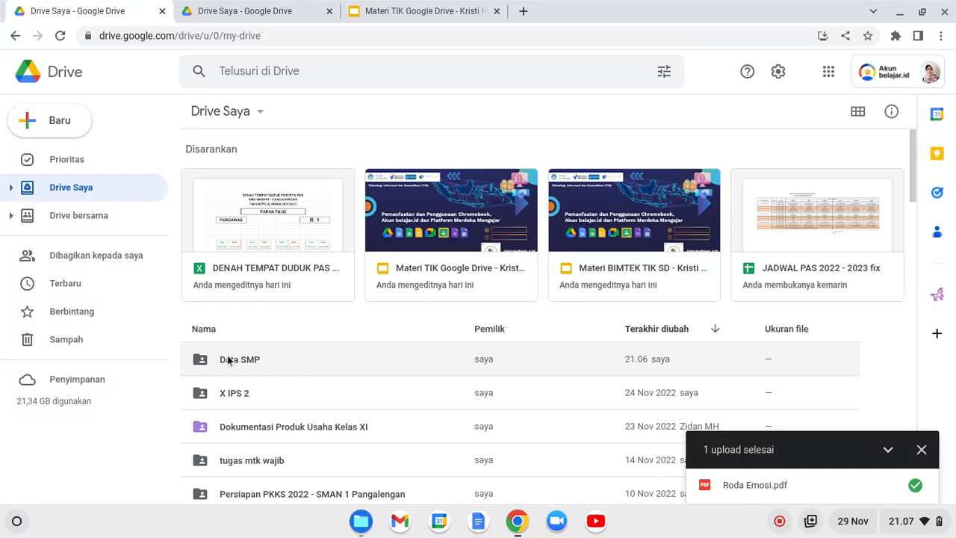
click(229, 361)
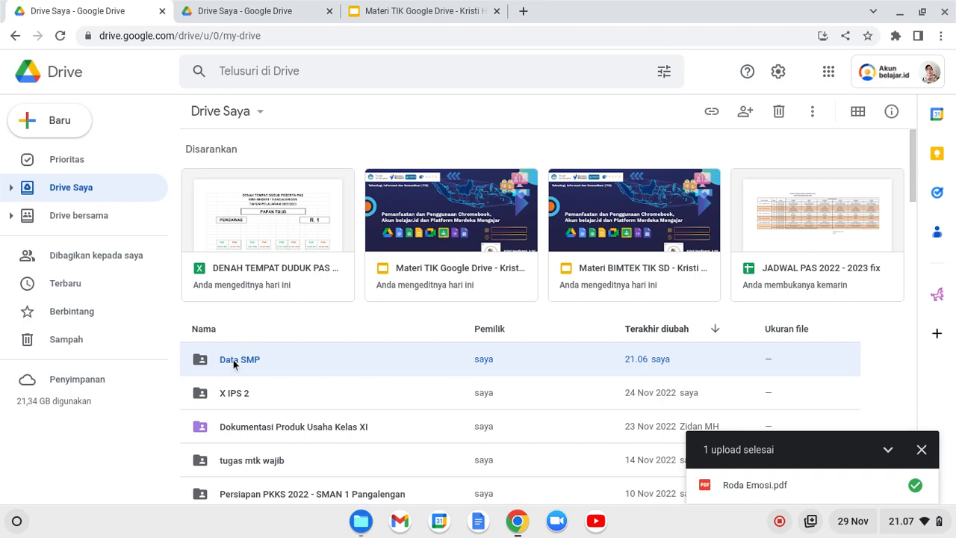
Open Bagikan for Data SMP and add the contact's Gmail address as a recipient.
right_click(233, 359)
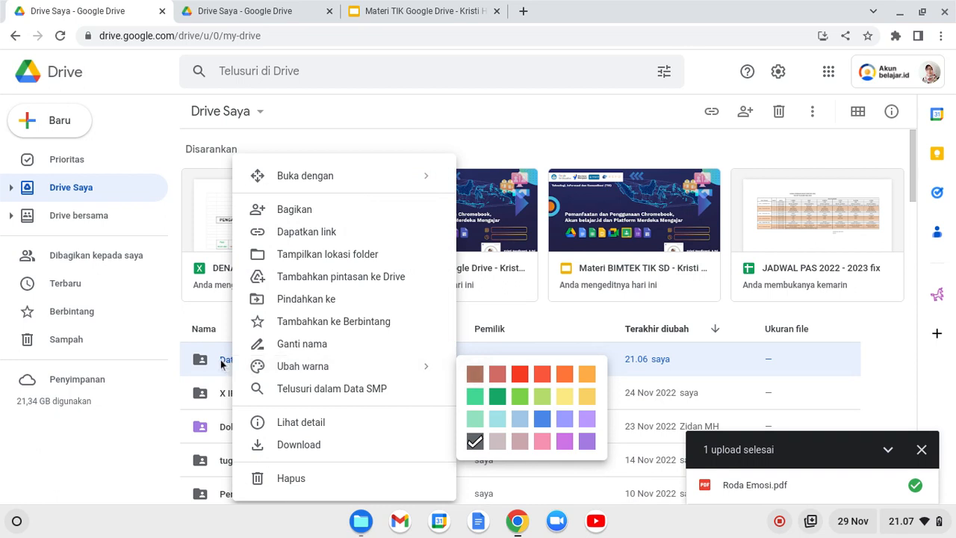
click(296, 209)
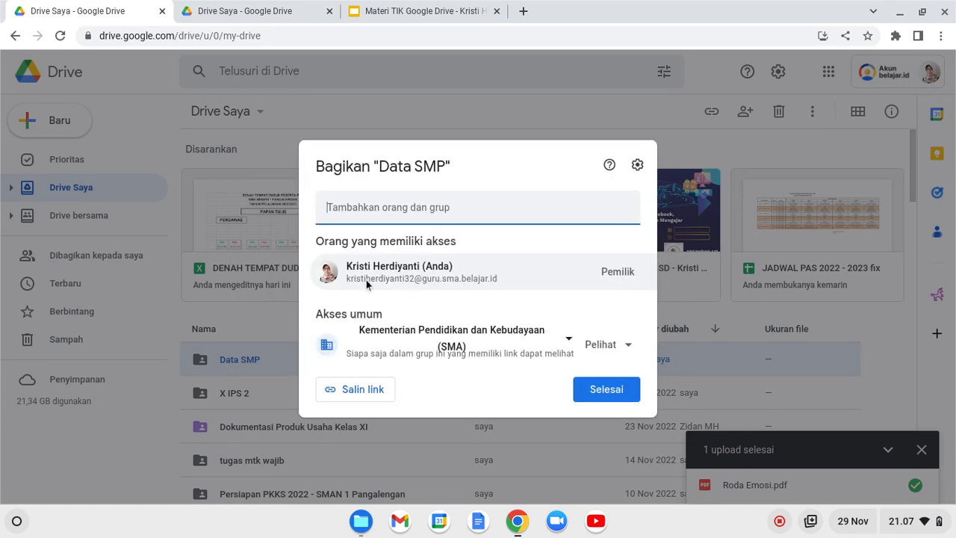
click(343, 214)
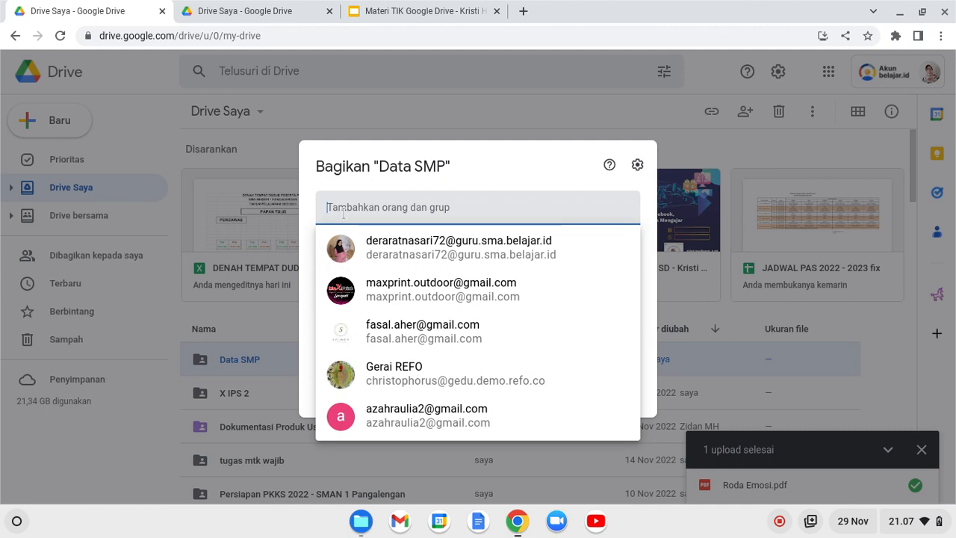
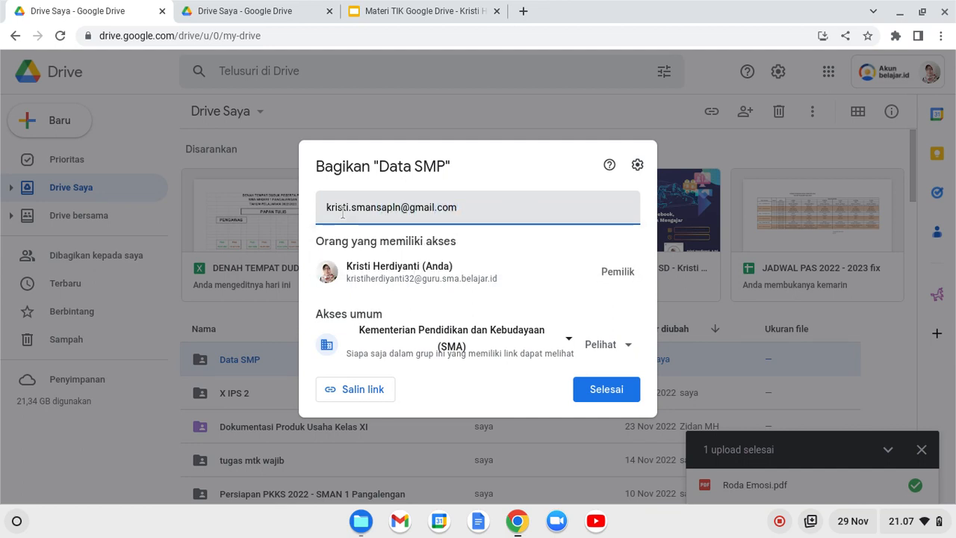
click(400, 241)
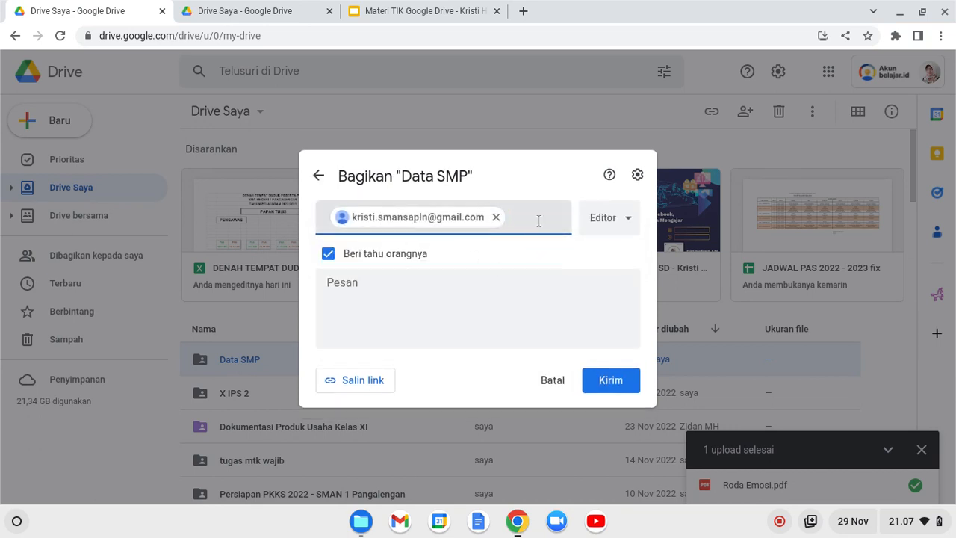
Set the recipient's role to Pelihat, send the invite, and choose Tetap bagikan.
click(611, 222)
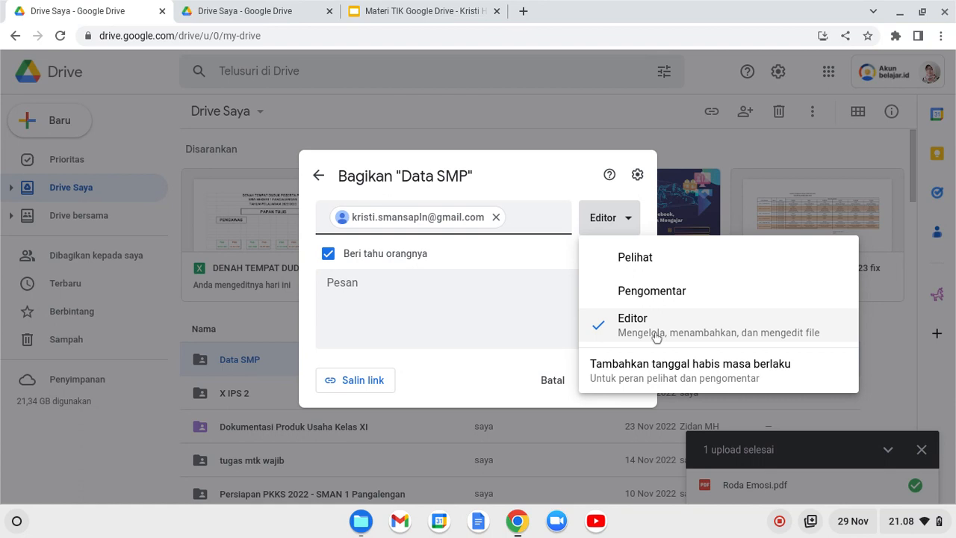
click(643, 263)
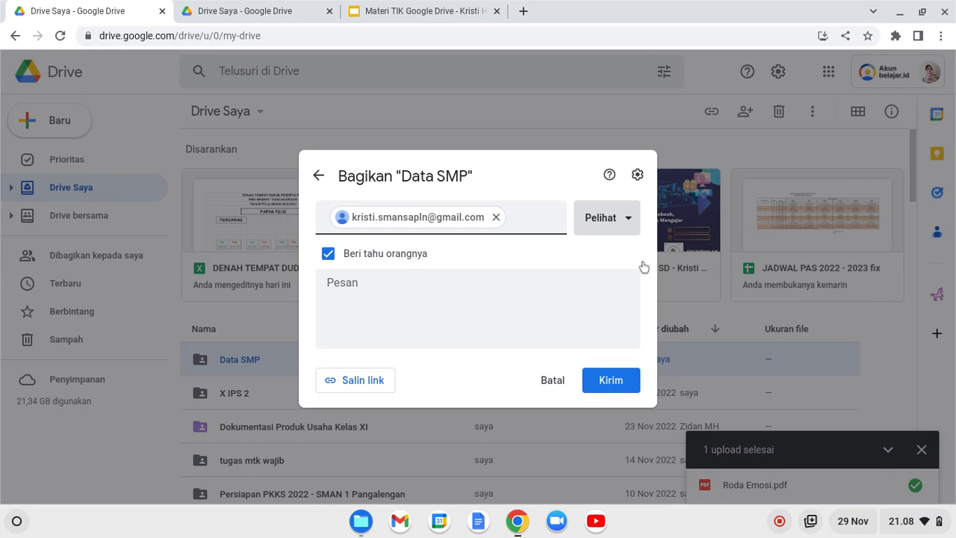
click(386, 294)
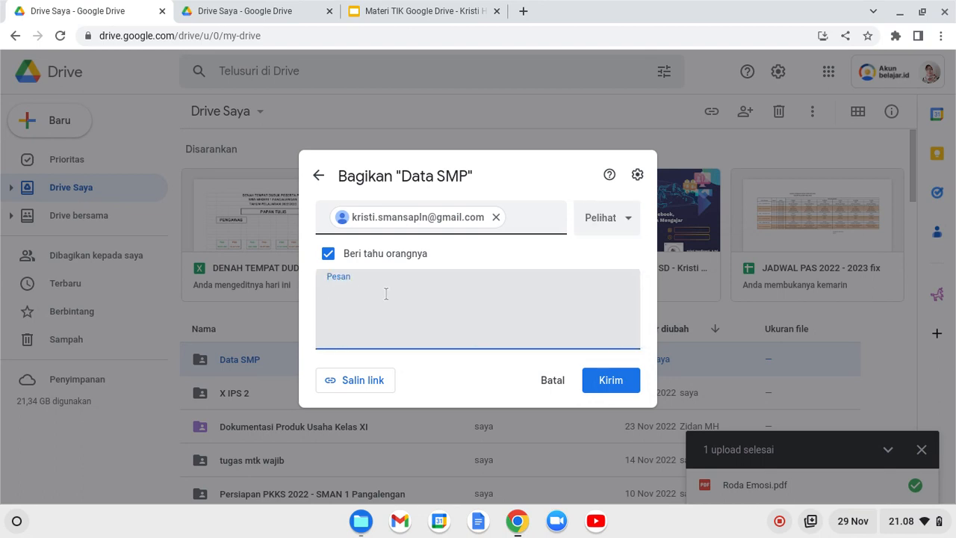
click(604, 383)
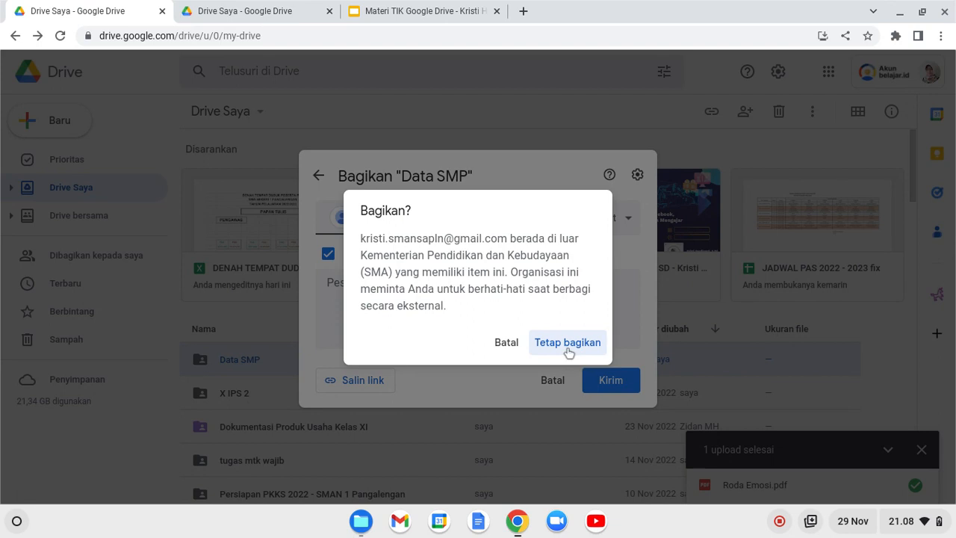
click(567, 343)
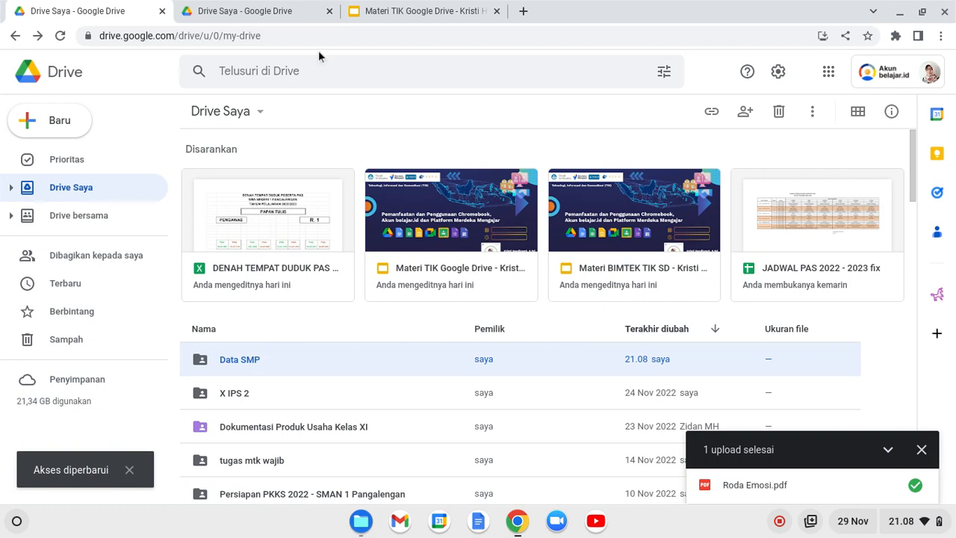
On the second account, open Data SMP from 'Dibagikan kepada saya' to see Roda Emosi.pdf.
click(270, 9)
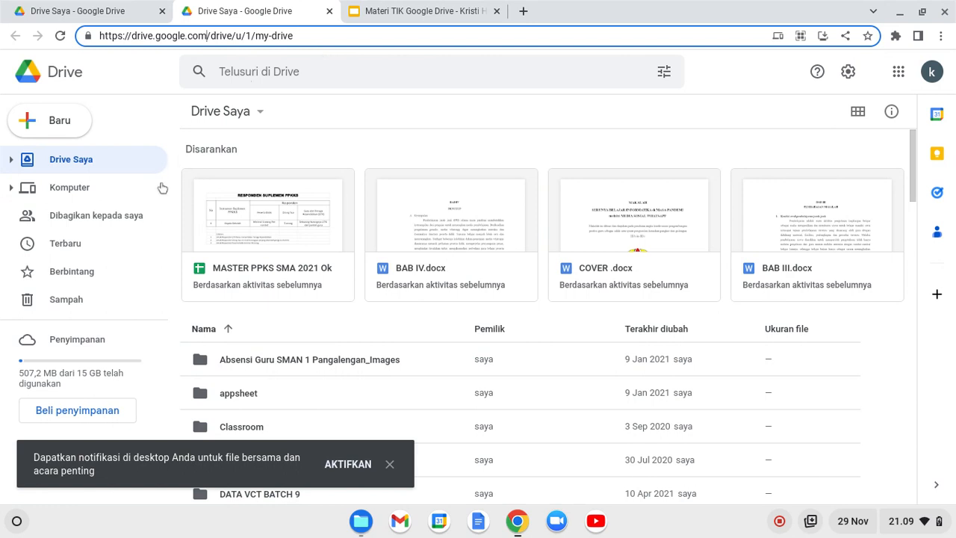
click(115, 220)
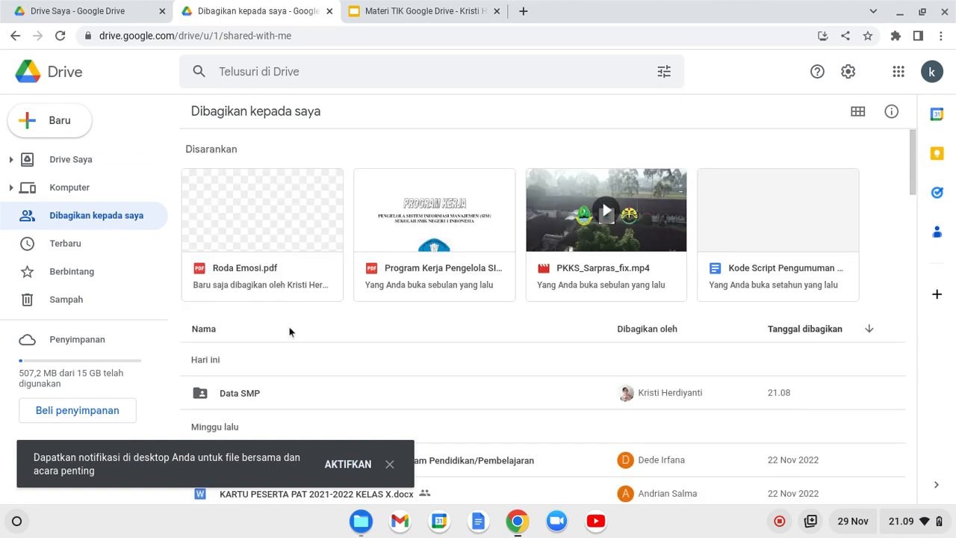
click(249, 400)
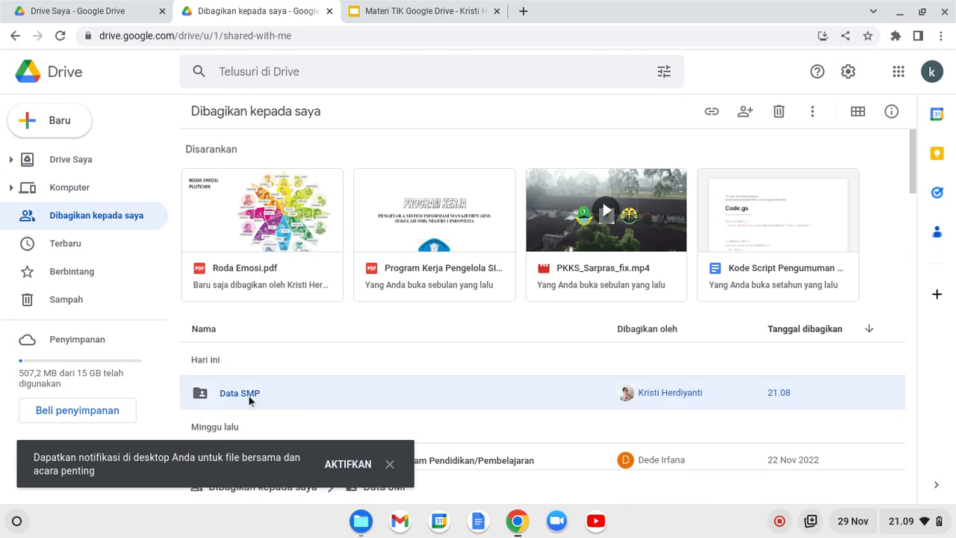
double_click(249, 399)
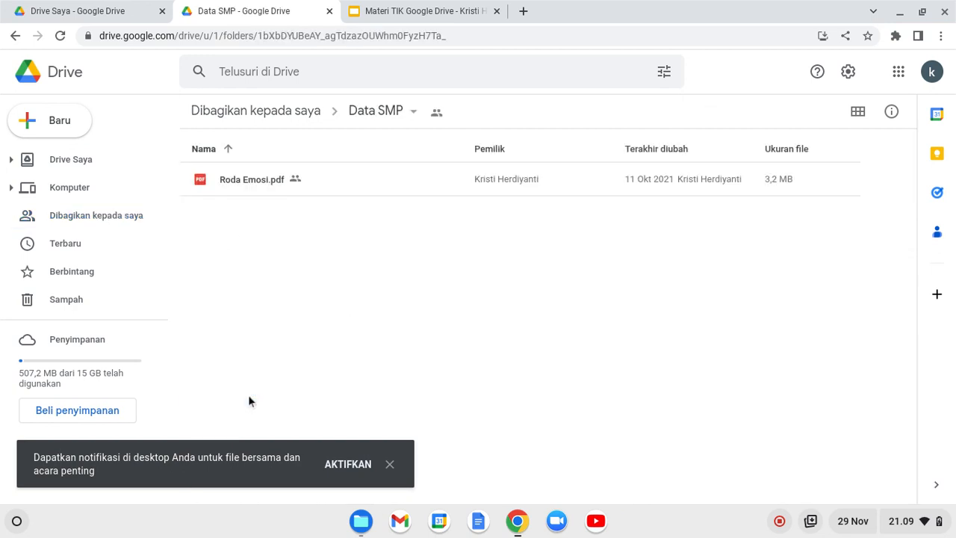
click(60, 118)
click(411, 308)
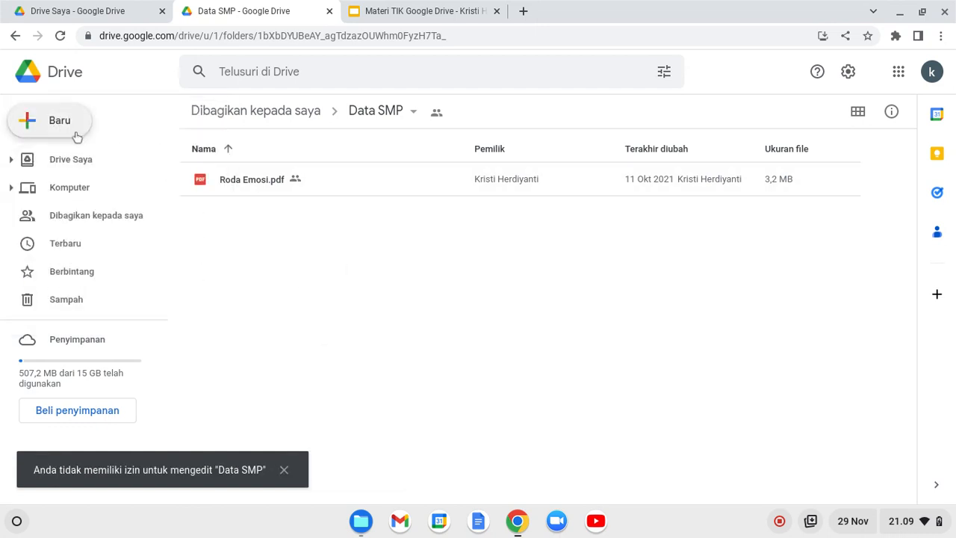
click(249, 183)
click(268, 236)
click(251, 185)
click(264, 236)
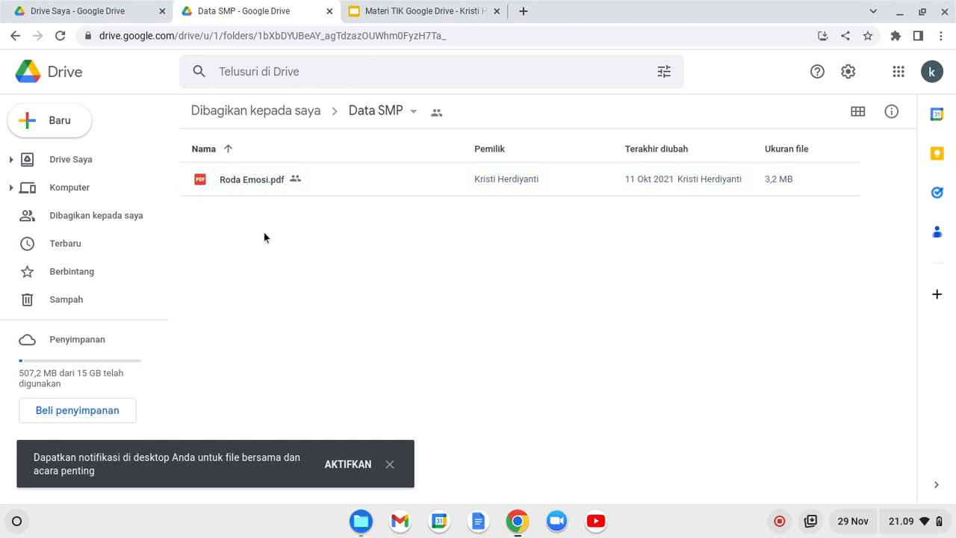
right_click(264, 237)
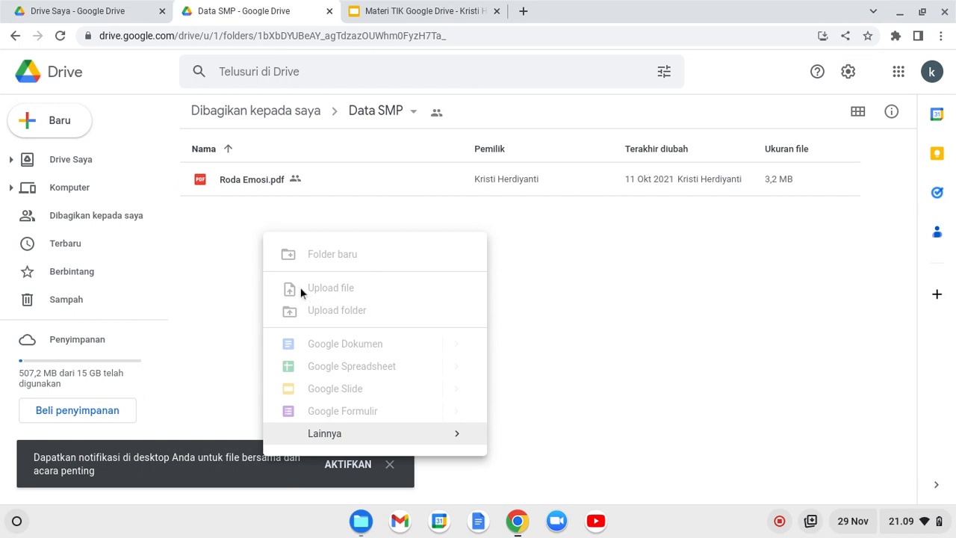
click(550, 317)
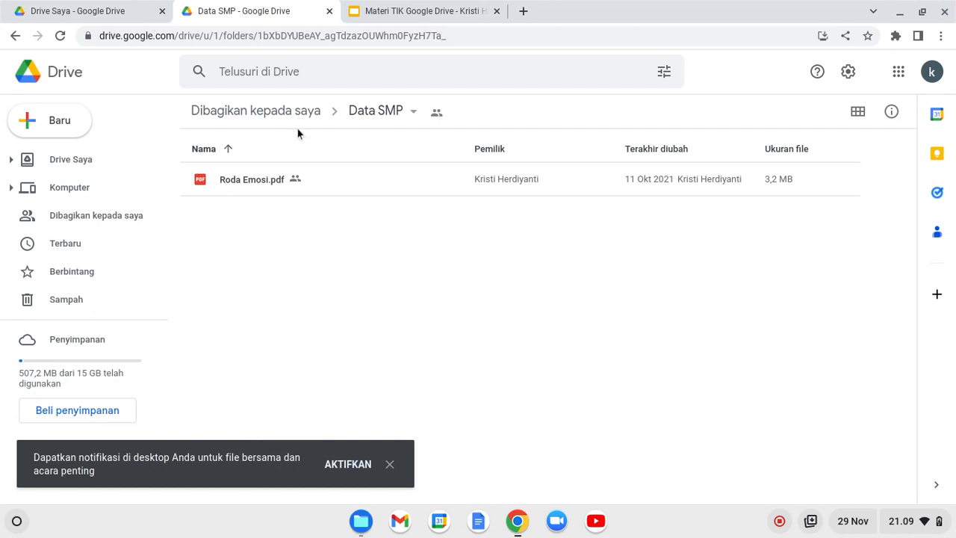
Set Data SMP's general access to 'Siapa saja yang memiliki link' and copy the link.
click(133, 19)
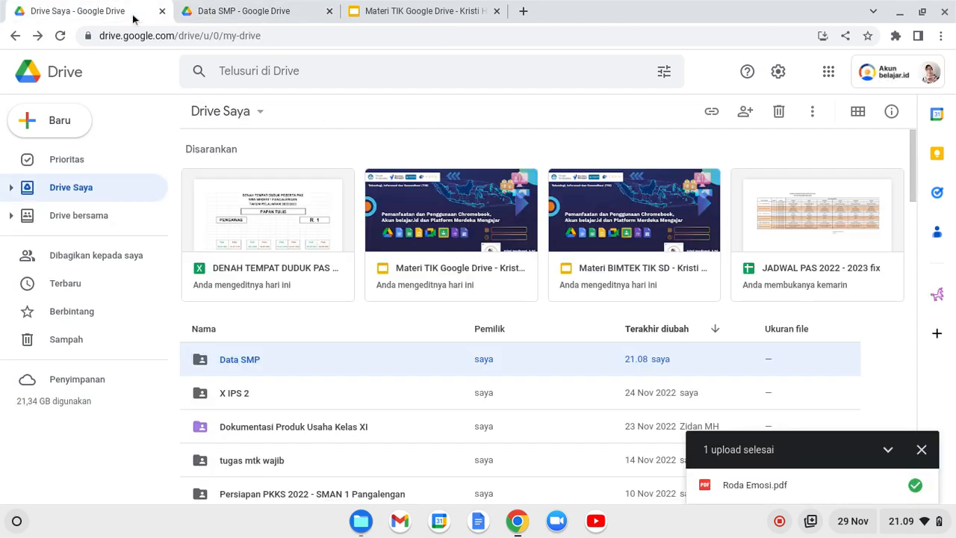
right_click(231, 366)
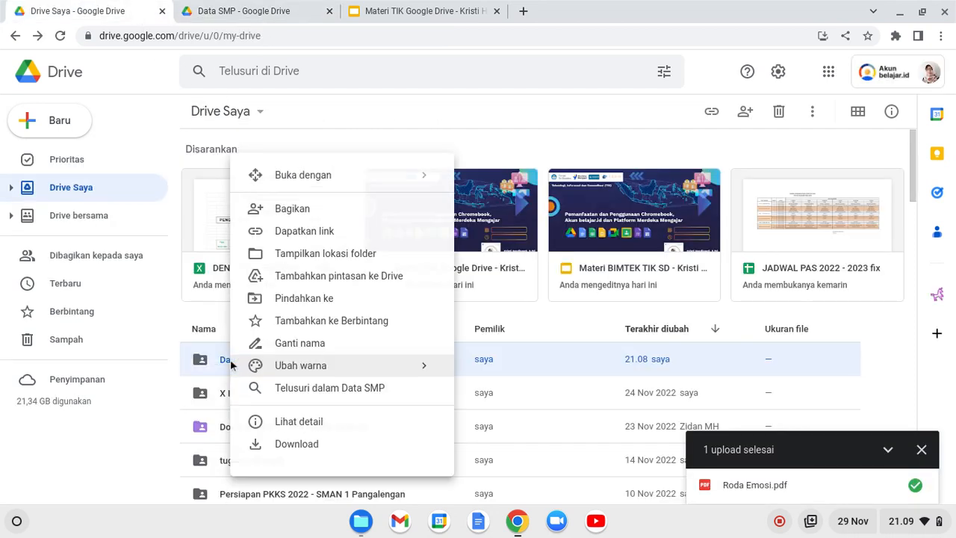
click(287, 213)
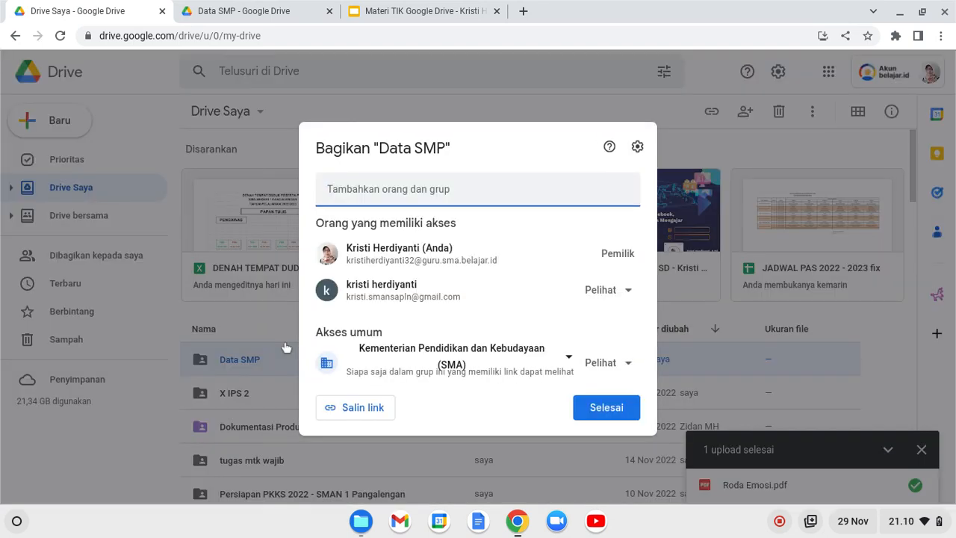
click(552, 363)
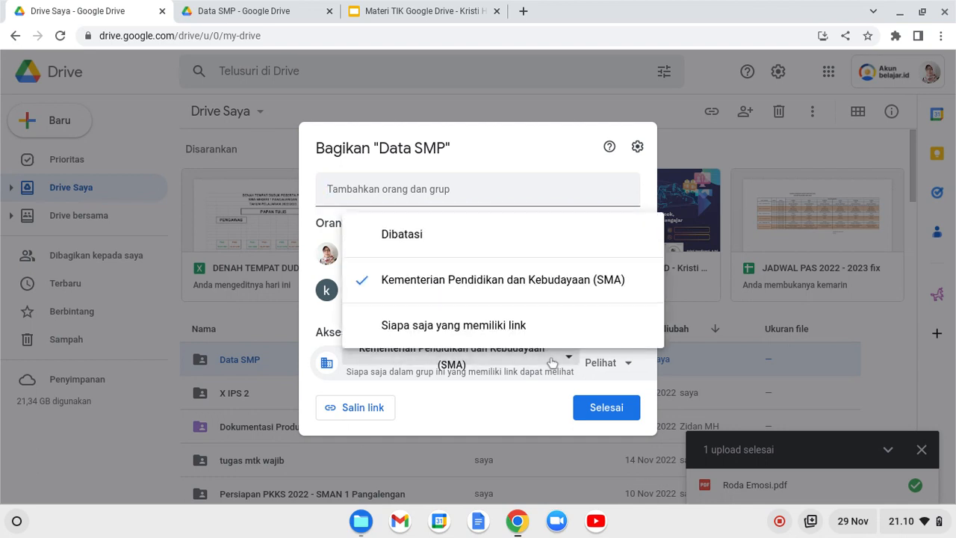
click(496, 325)
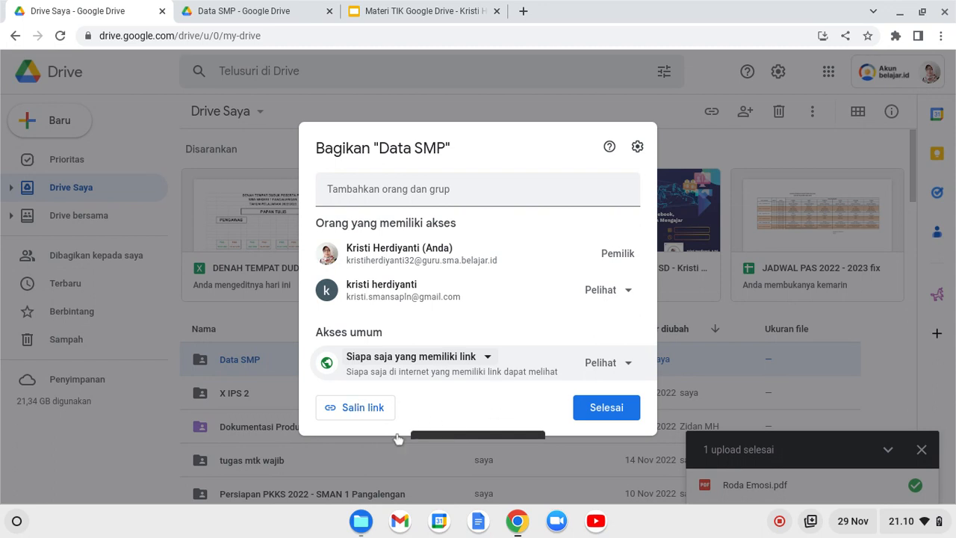
click(359, 420)
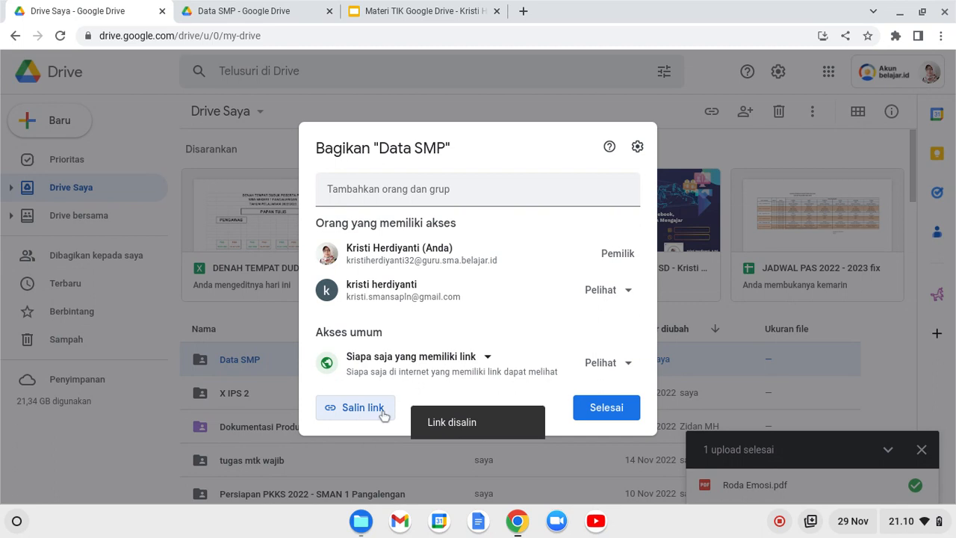
click(600, 410)
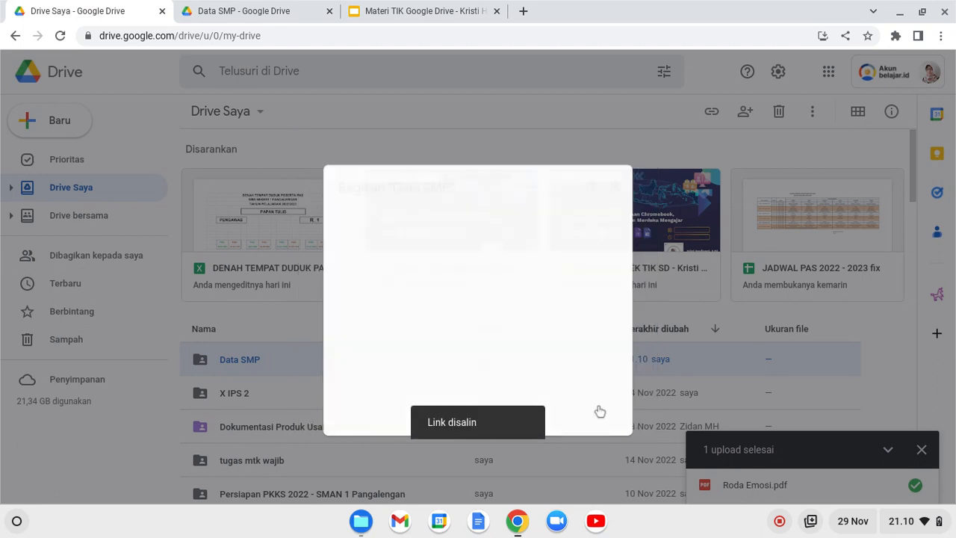
click(523, 11)
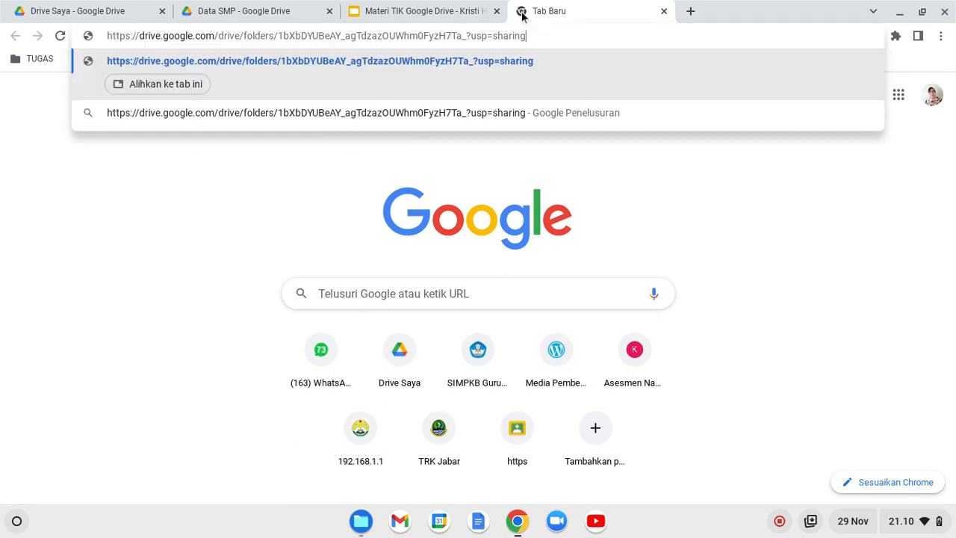
key(Return)
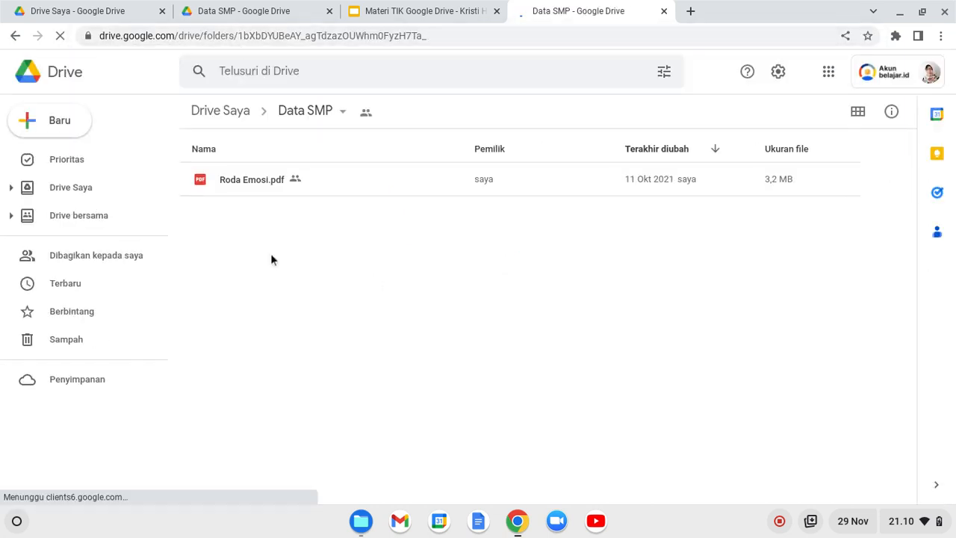
click(664, 11)
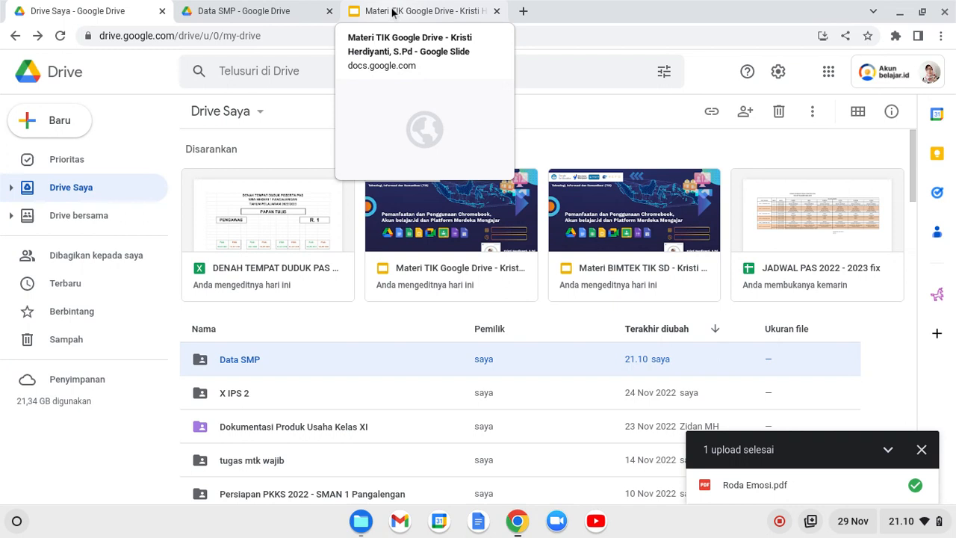
Star the Data SMP folder.
right_click(231, 364)
mouse_move(232, 365)
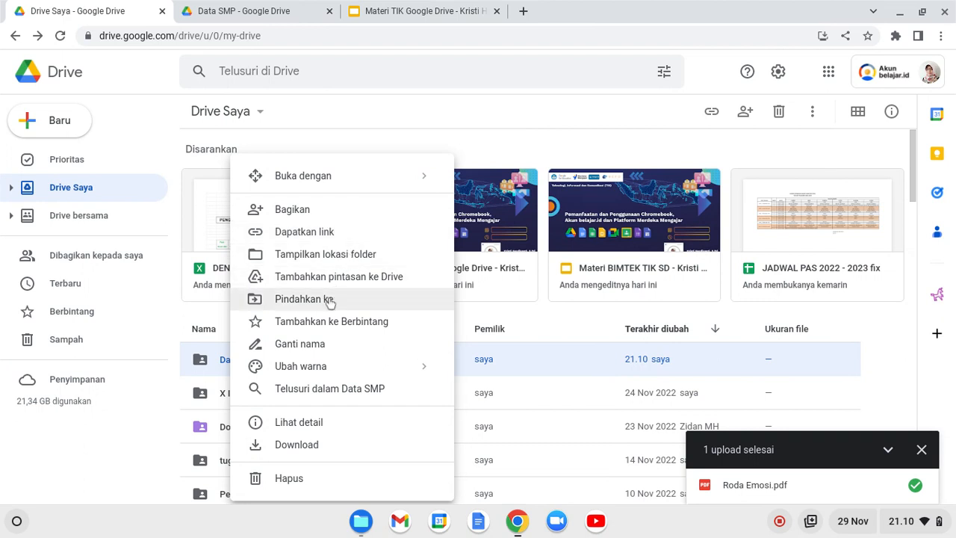
click(275, 323)
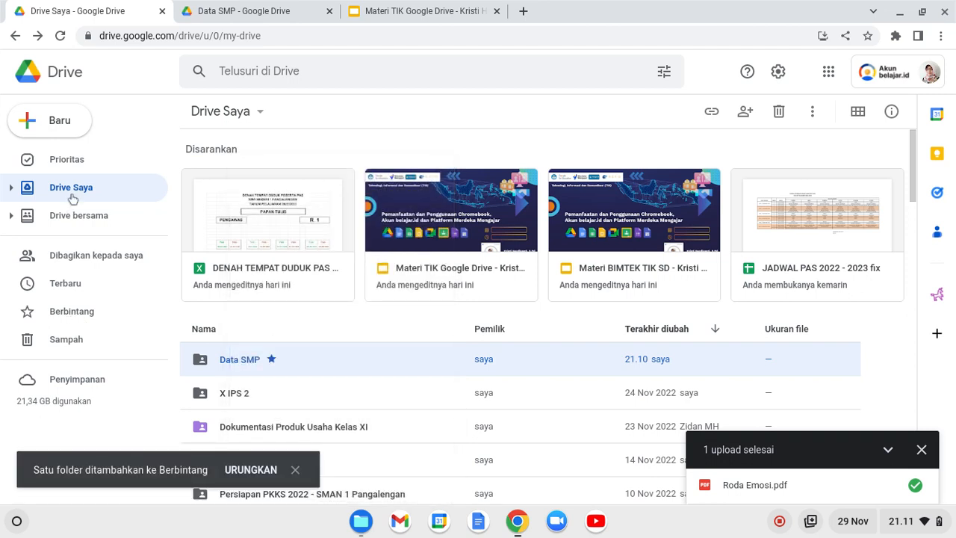
Remove Data SMP from Berbintang and return to the Drive Saya list.
click(72, 312)
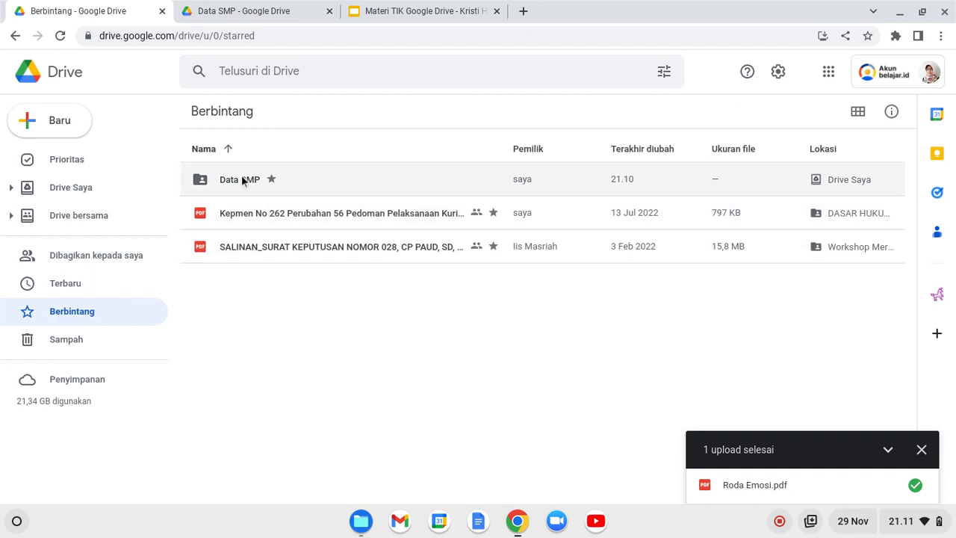
click(241, 181)
right_click(242, 179)
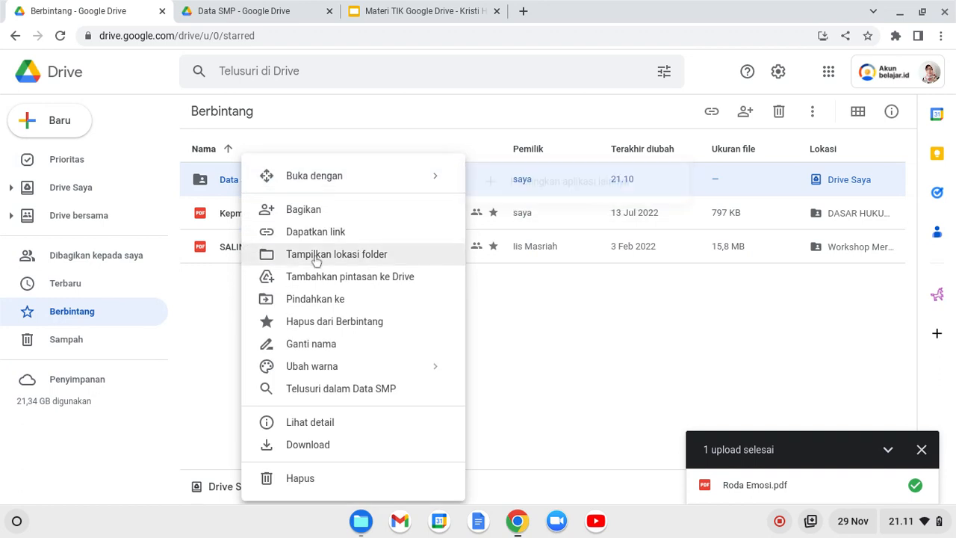
click(308, 323)
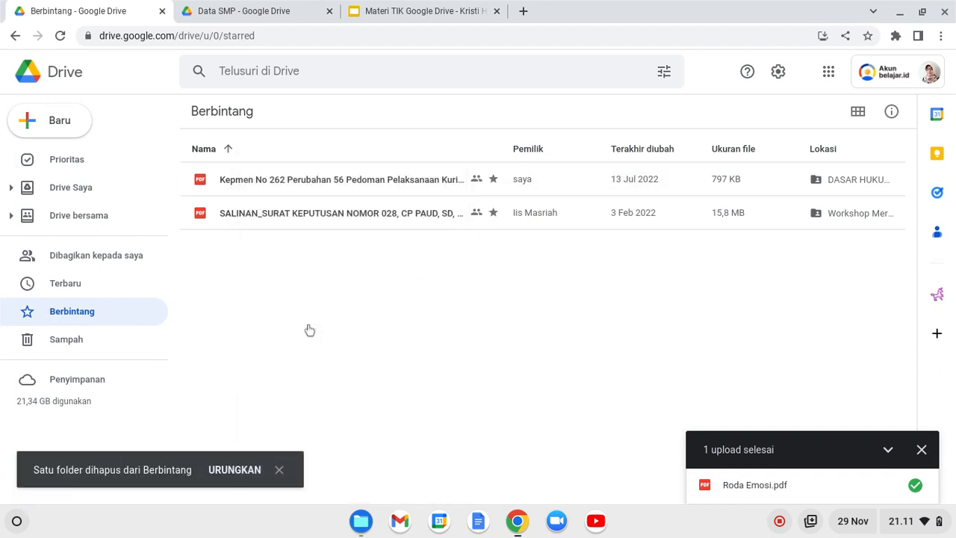
click(73, 187)
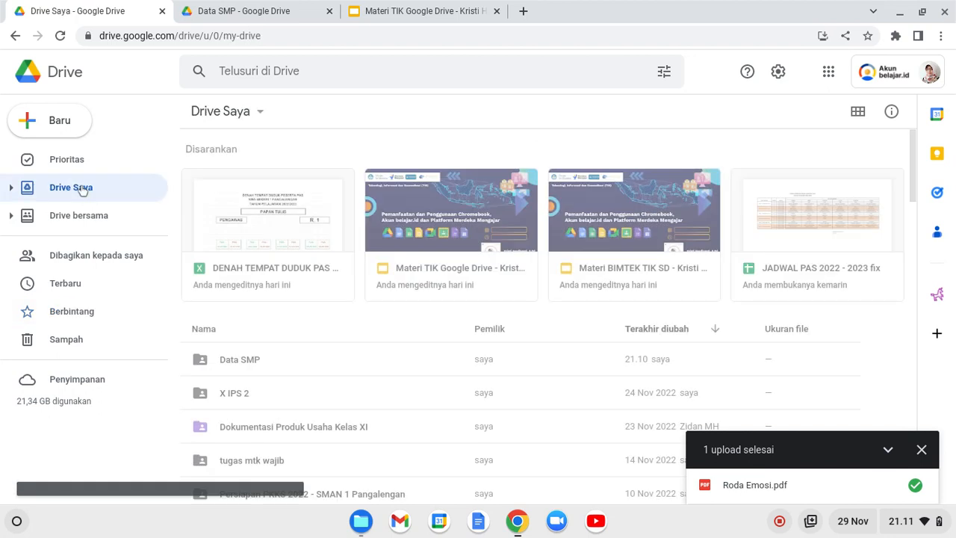
Change the Data SMP folder's colour to red from its Ubah warna menu.
click(263, 372)
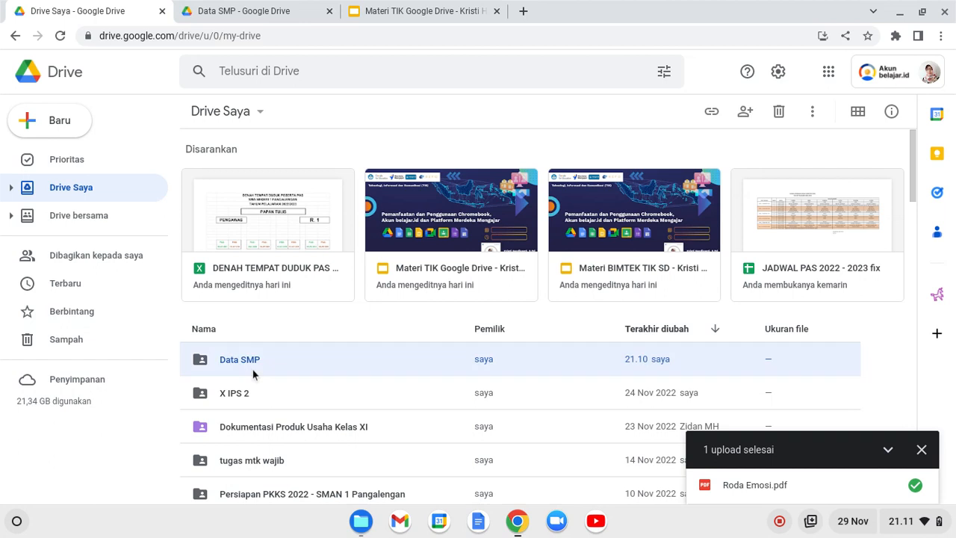
right_click(252, 371)
mouse_move(321, 367)
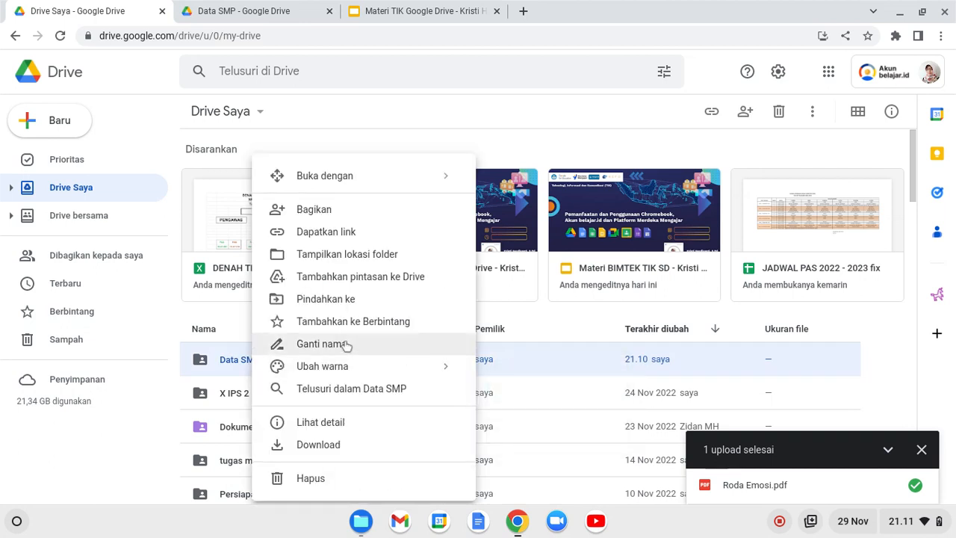
mouse_move(380, 363)
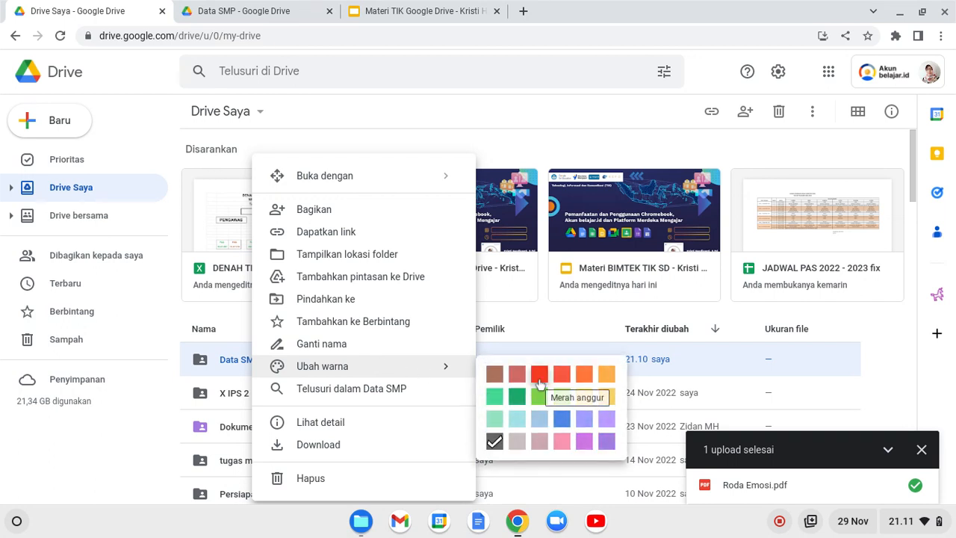
click(538, 376)
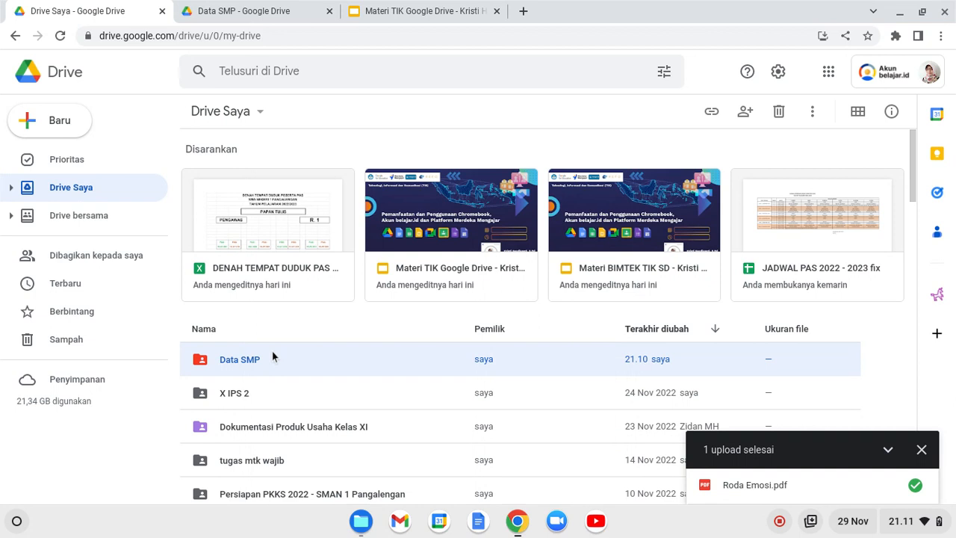
Reopen the Data SMP folder's action menu, then close it without changes.
right_click(245, 360)
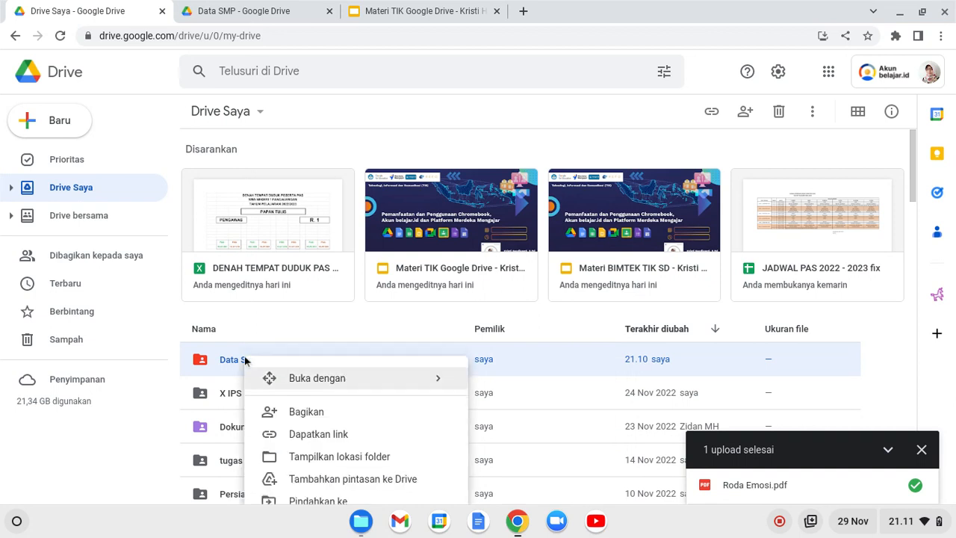
scroll(320, 437, down, 2)
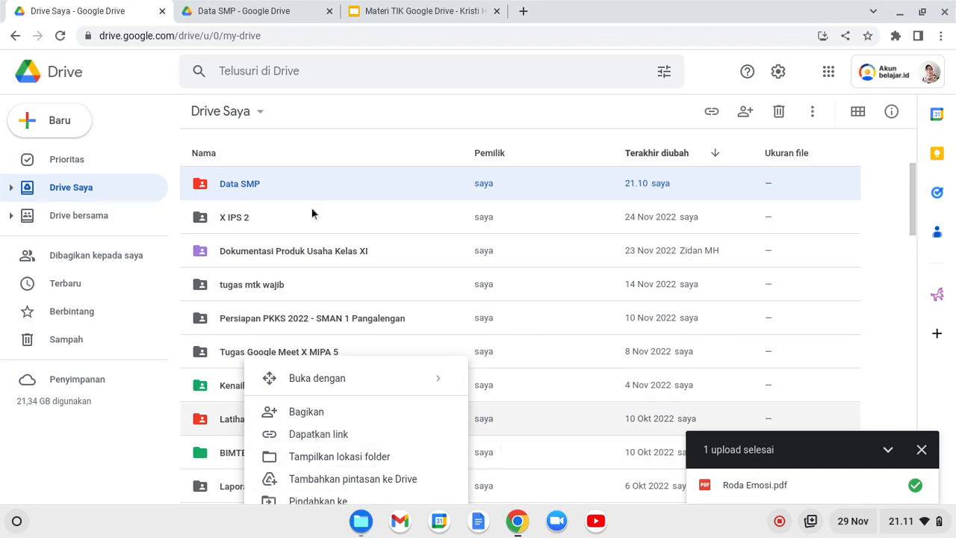
right_click(249, 183)
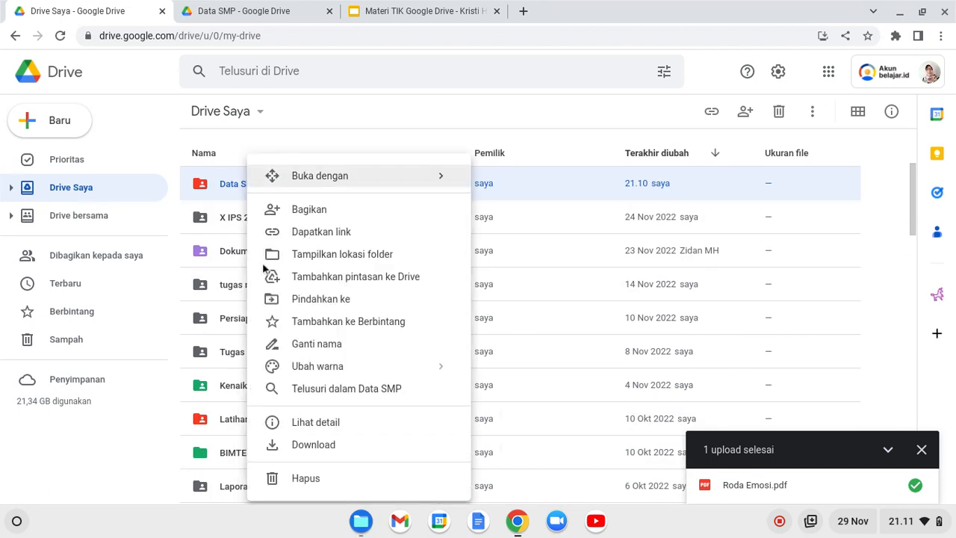
click(83, 471)
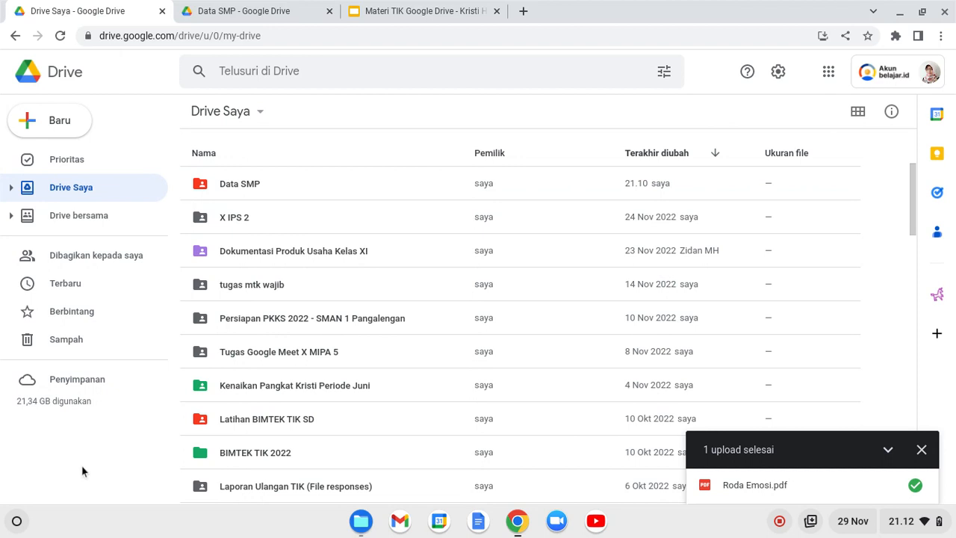
Open the Data SMP folder and start a file upload from the Baru menu.
click(251, 191)
double_click(262, 190)
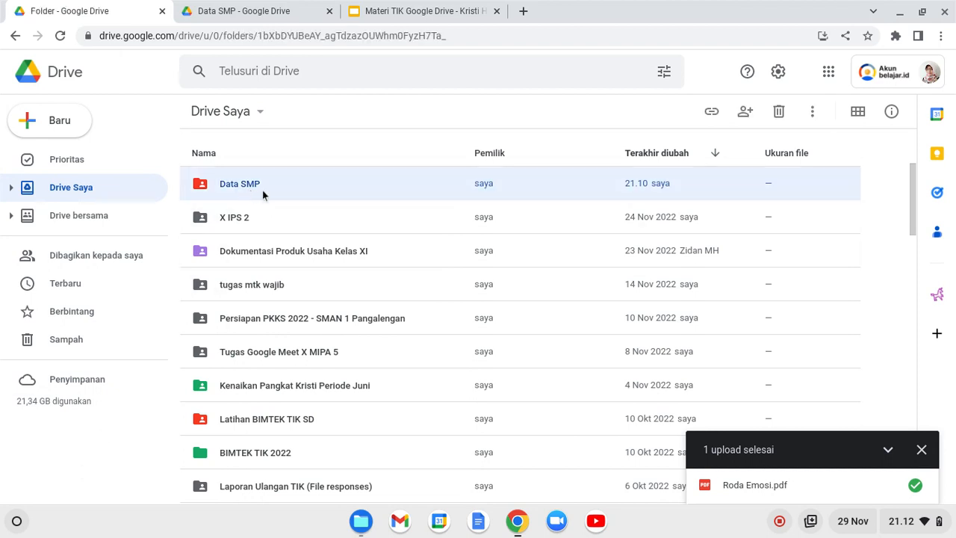
click(65, 121)
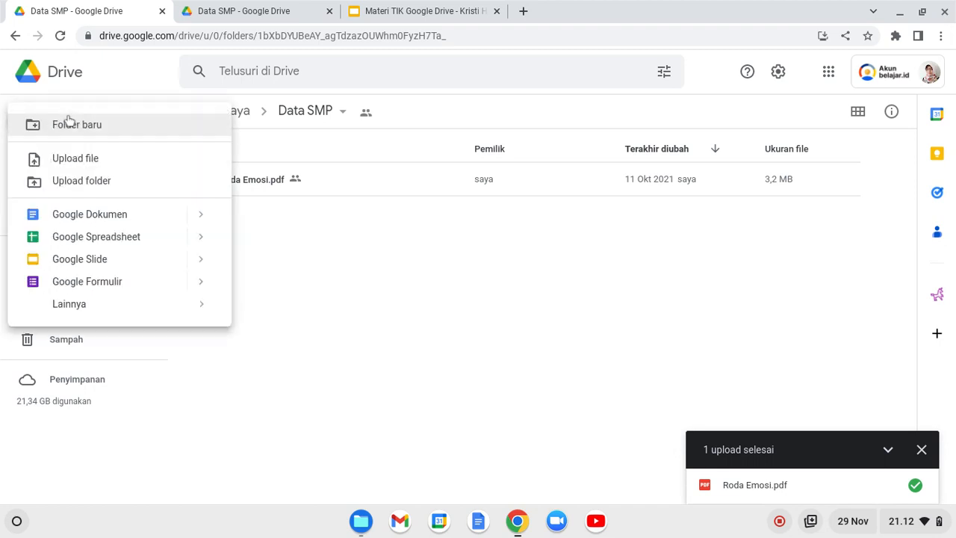
click(75, 158)
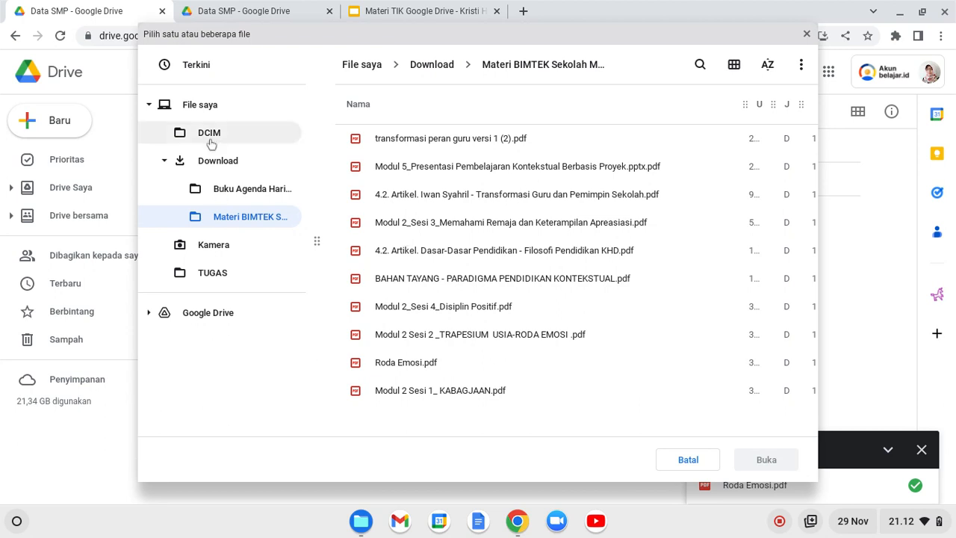
Upload Makalah Kristi.docx from the Download folder.
click(217, 163)
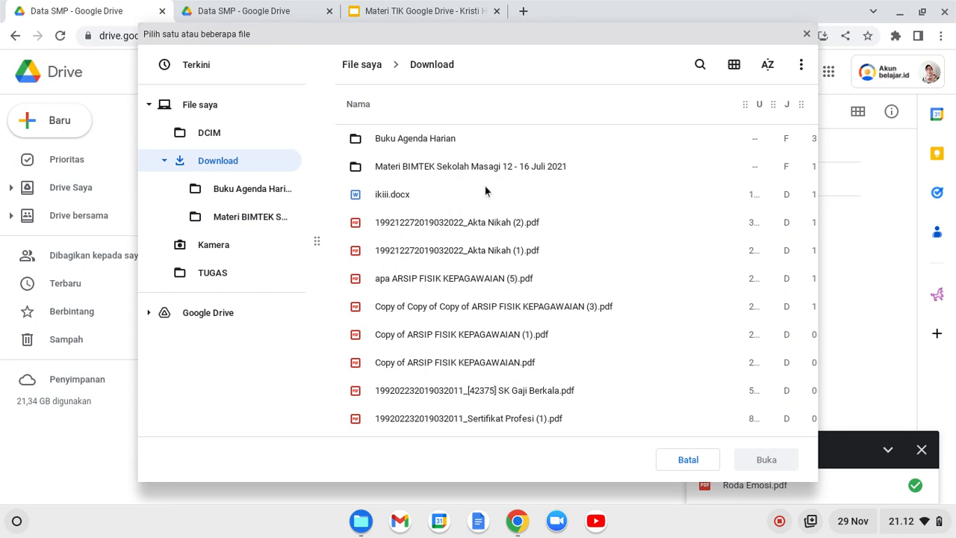
scroll(484, 186, down, 5)
scroll(483, 188, down, 10)
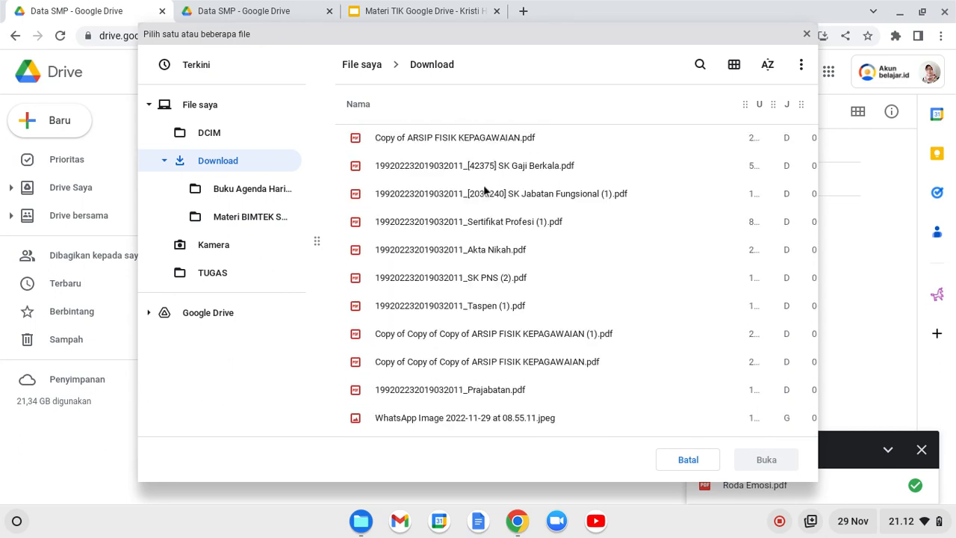
scroll(484, 190, down, 10)
scroll(483, 187, down, 5)
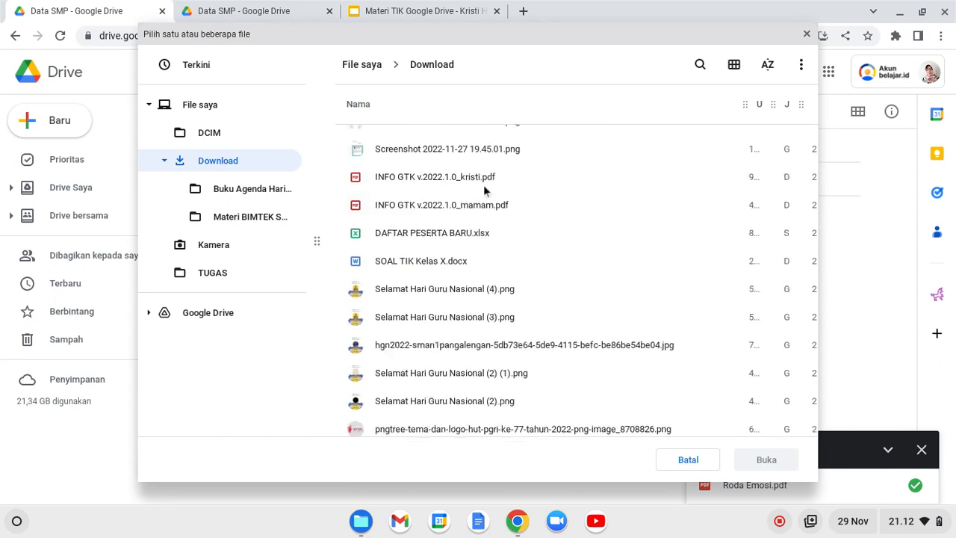
scroll(483, 190, down, 10)
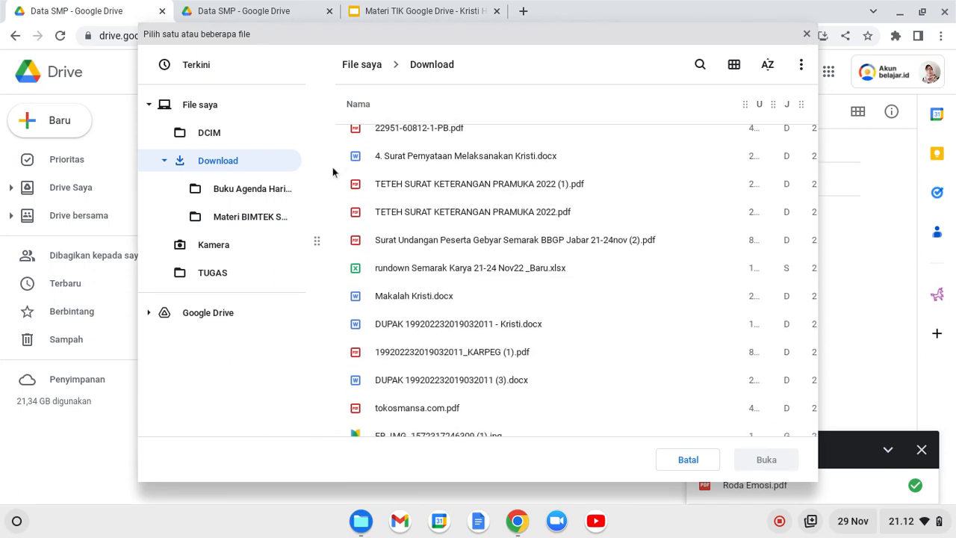
click(406, 297)
click(763, 463)
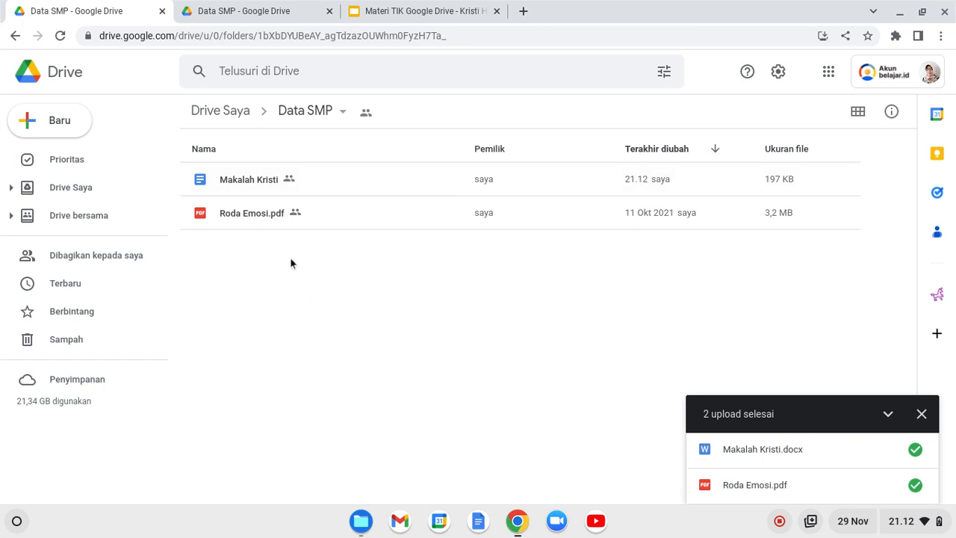
click(226, 190)
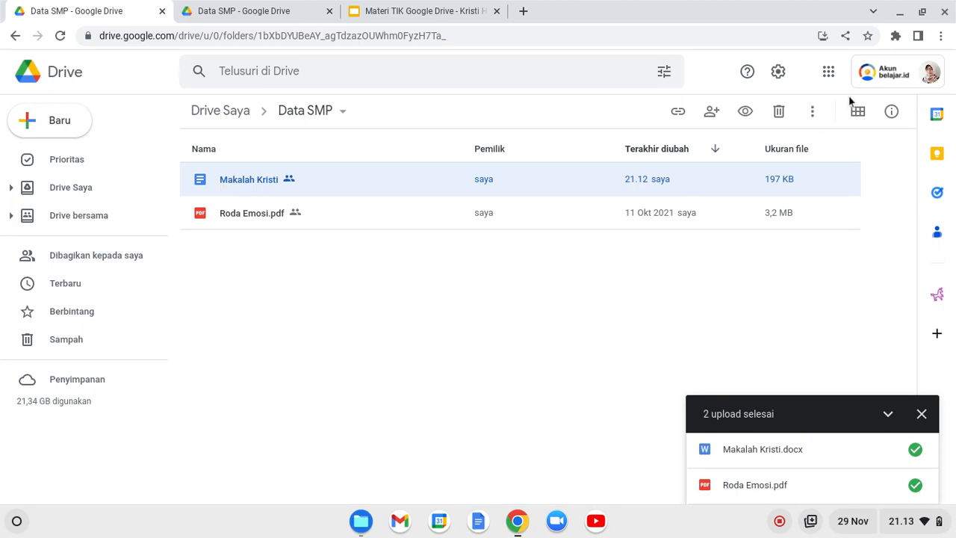
click(777, 75)
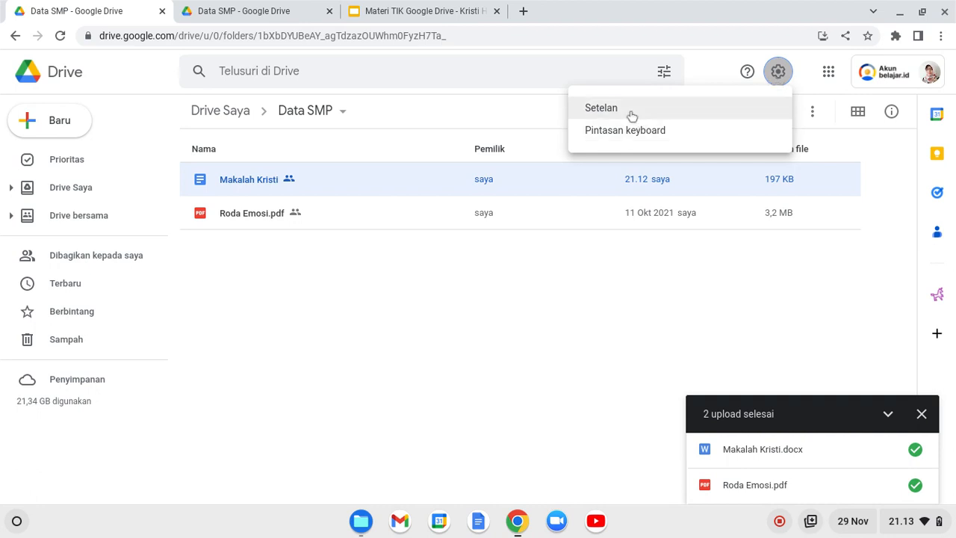
click(632, 114)
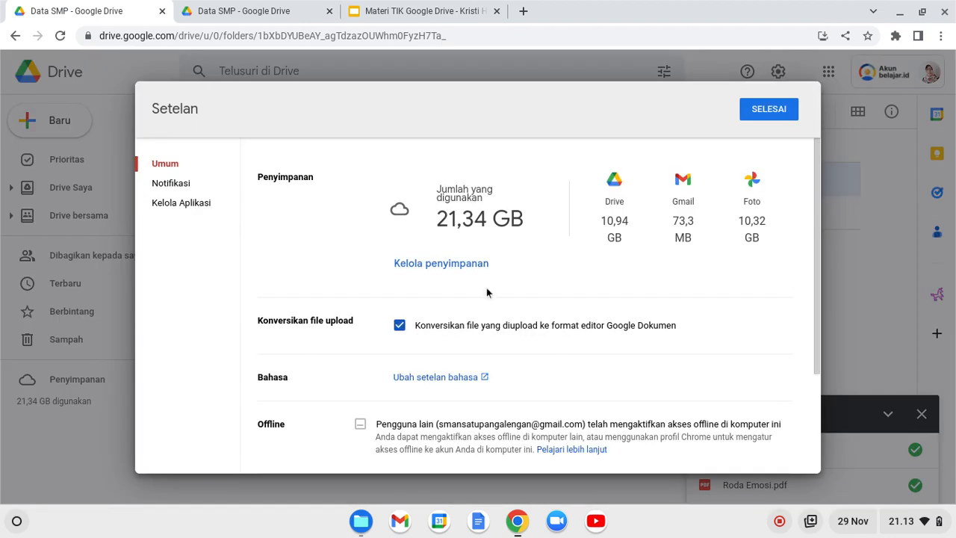
scroll(487, 287, down, 2)
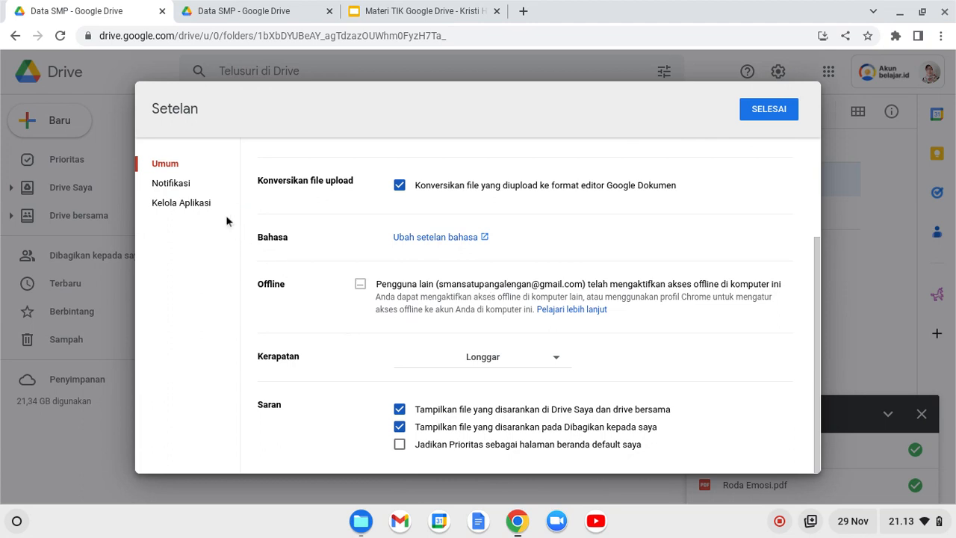
click(206, 207)
click(177, 165)
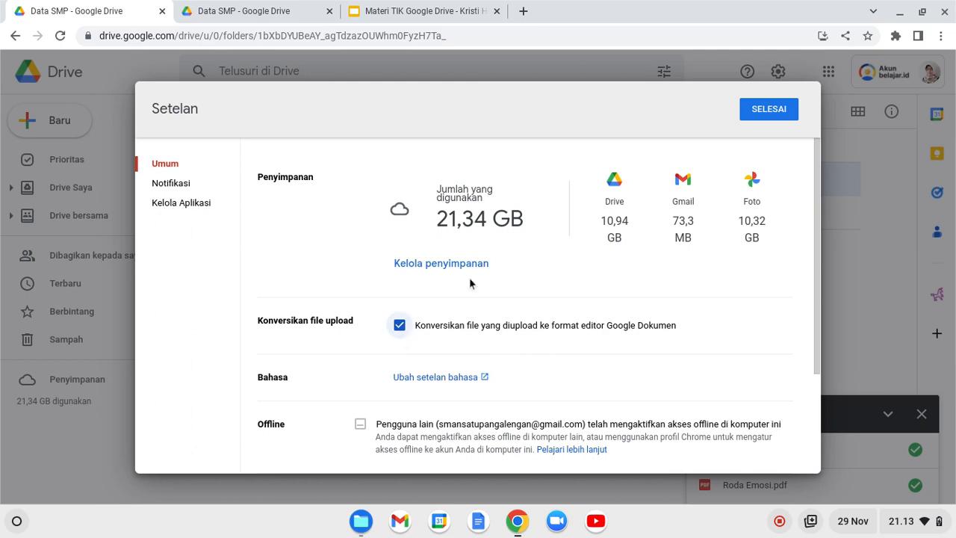
click(754, 117)
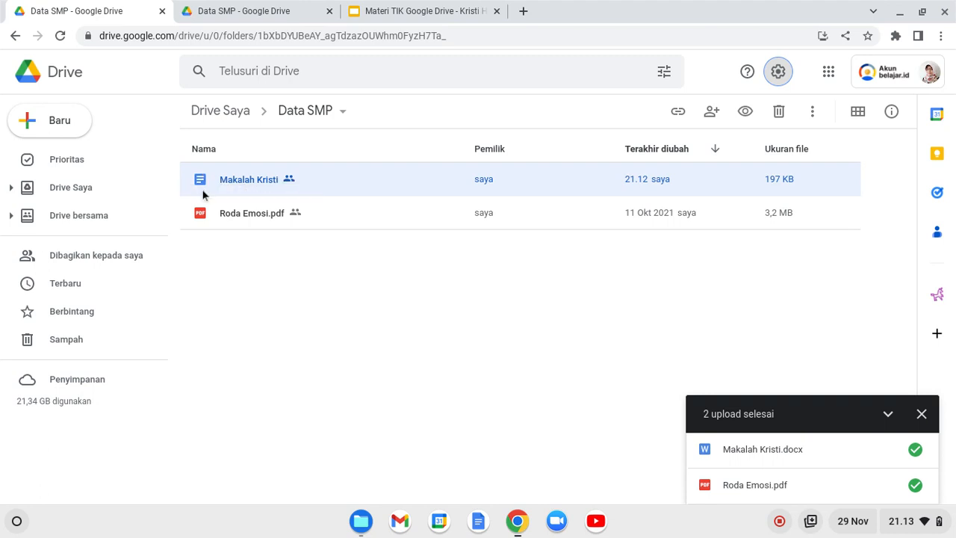
double_click(228, 185)
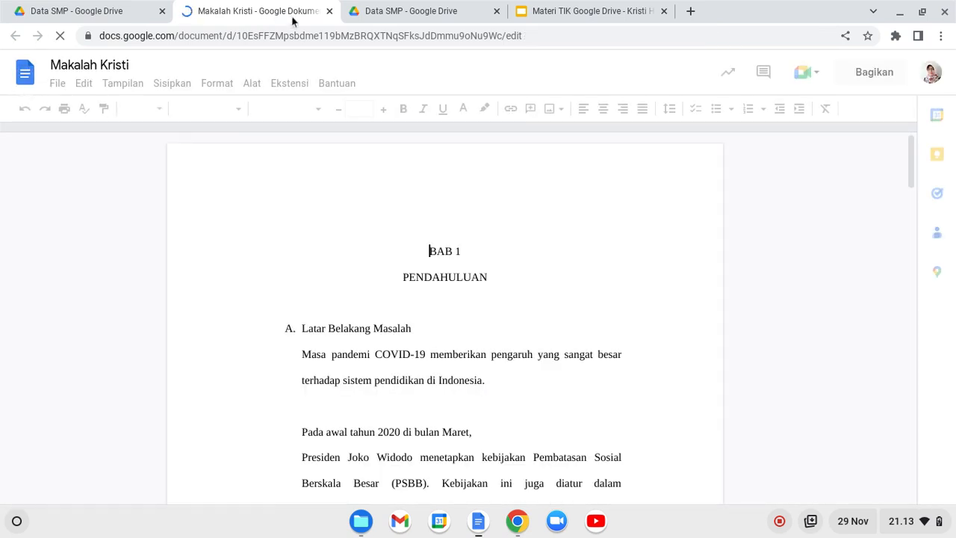
click(329, 11)
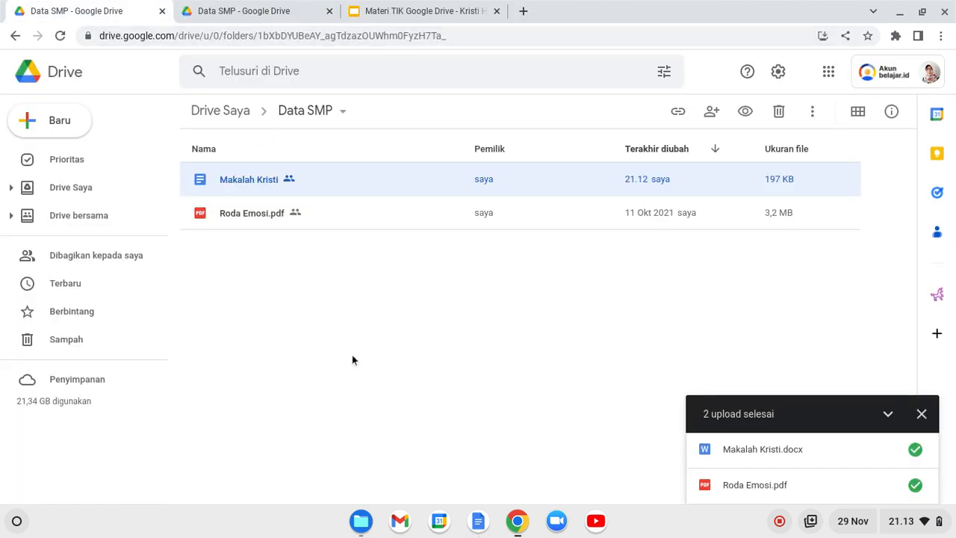